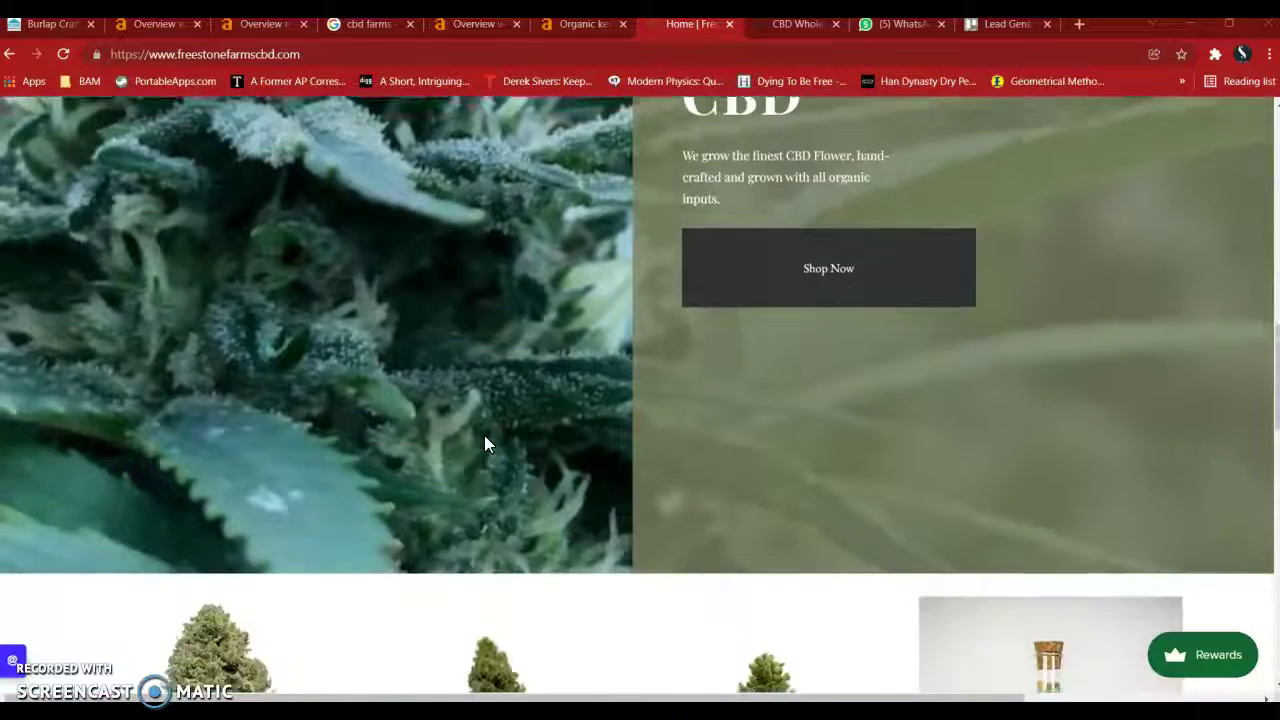
- Scroll through the Warley Digital homepage's welcome banner and agency intro and back up
scroll(484, 437, "up", 5)
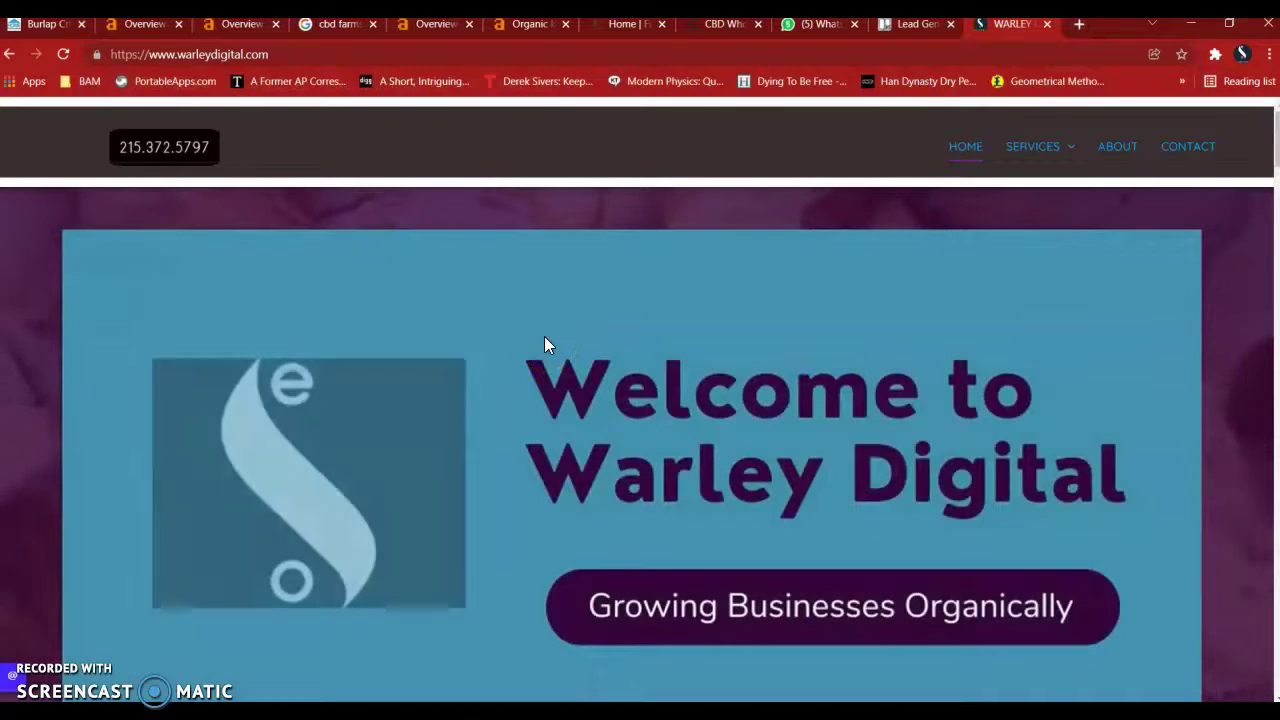
scroll(544, 345, "down", 4)
scroll(544, 345, "down", 1)
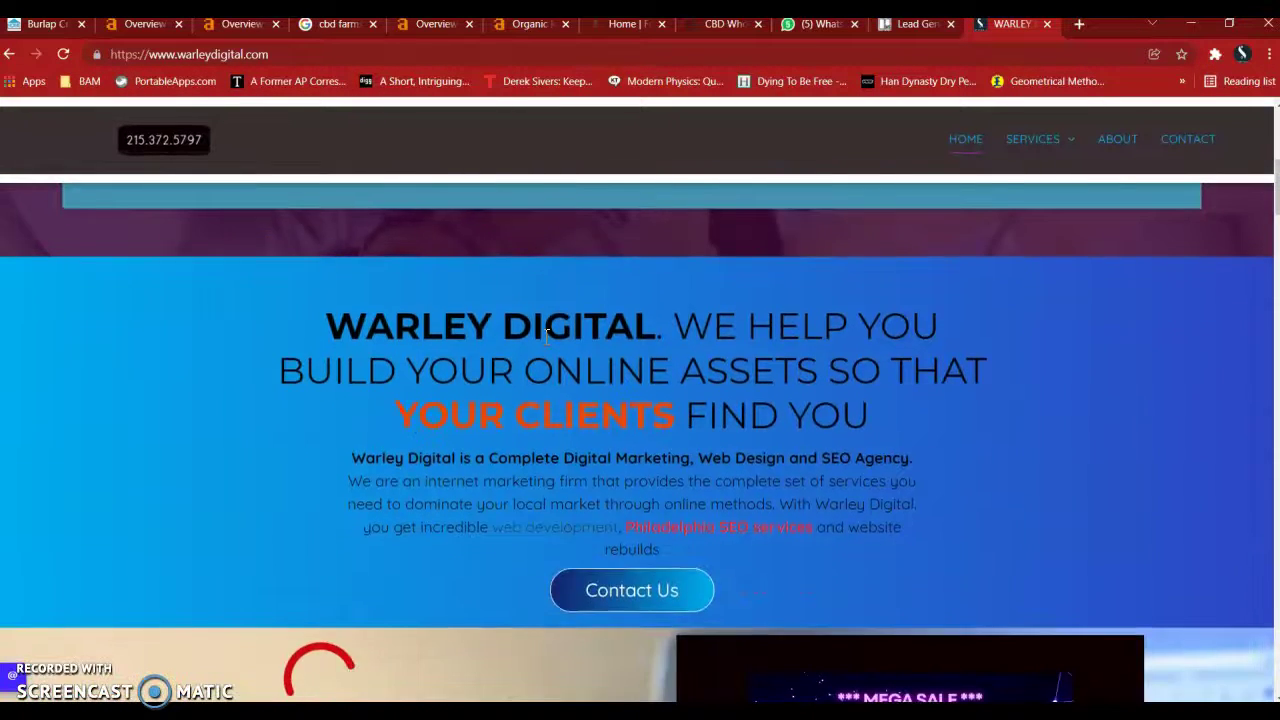
scroll(544, 345, "up", 3)
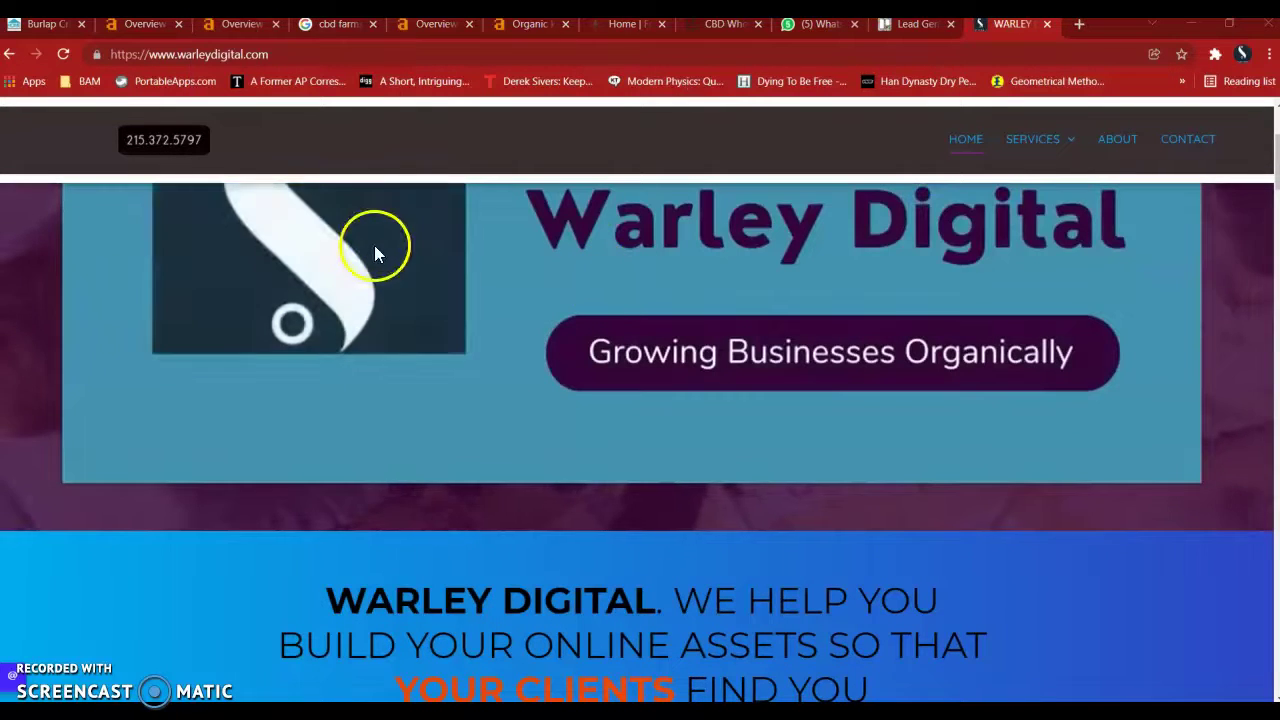
- Return to the Freestone Farms CBD homepage and scroll from the welcome banner to the footer
left_click(618, 31)
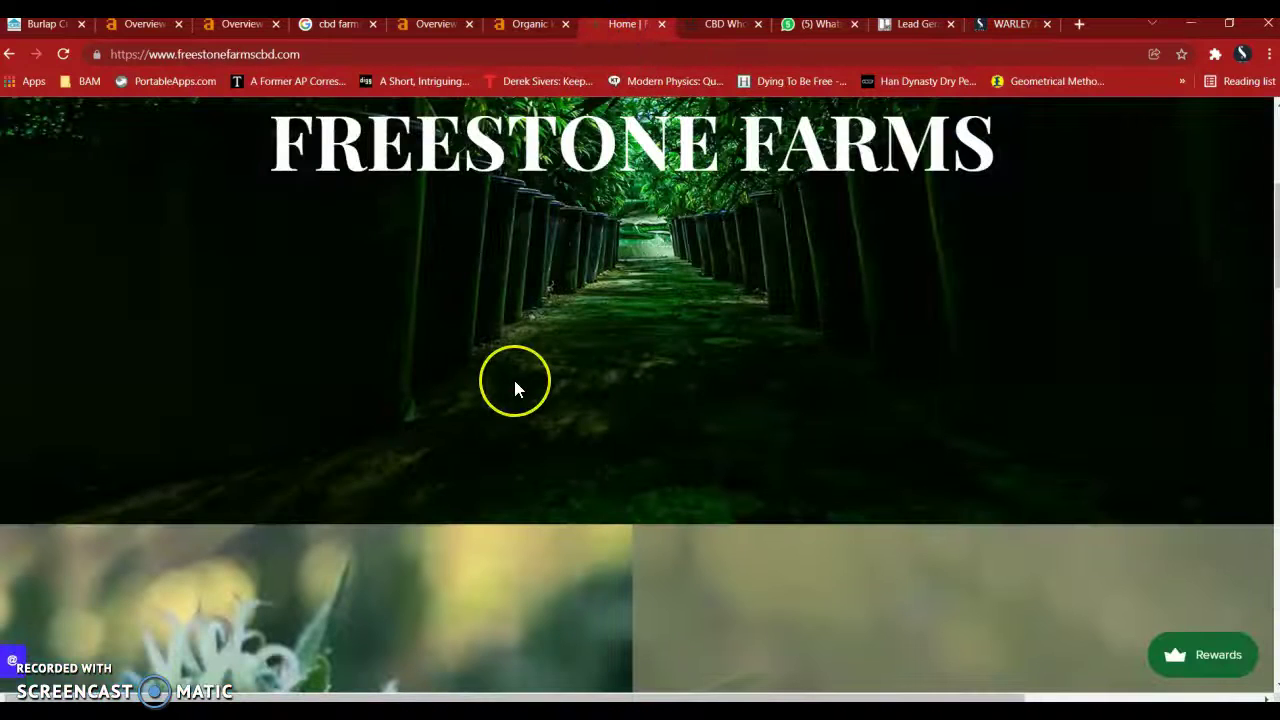
scroll(515, 388, "up", 4)
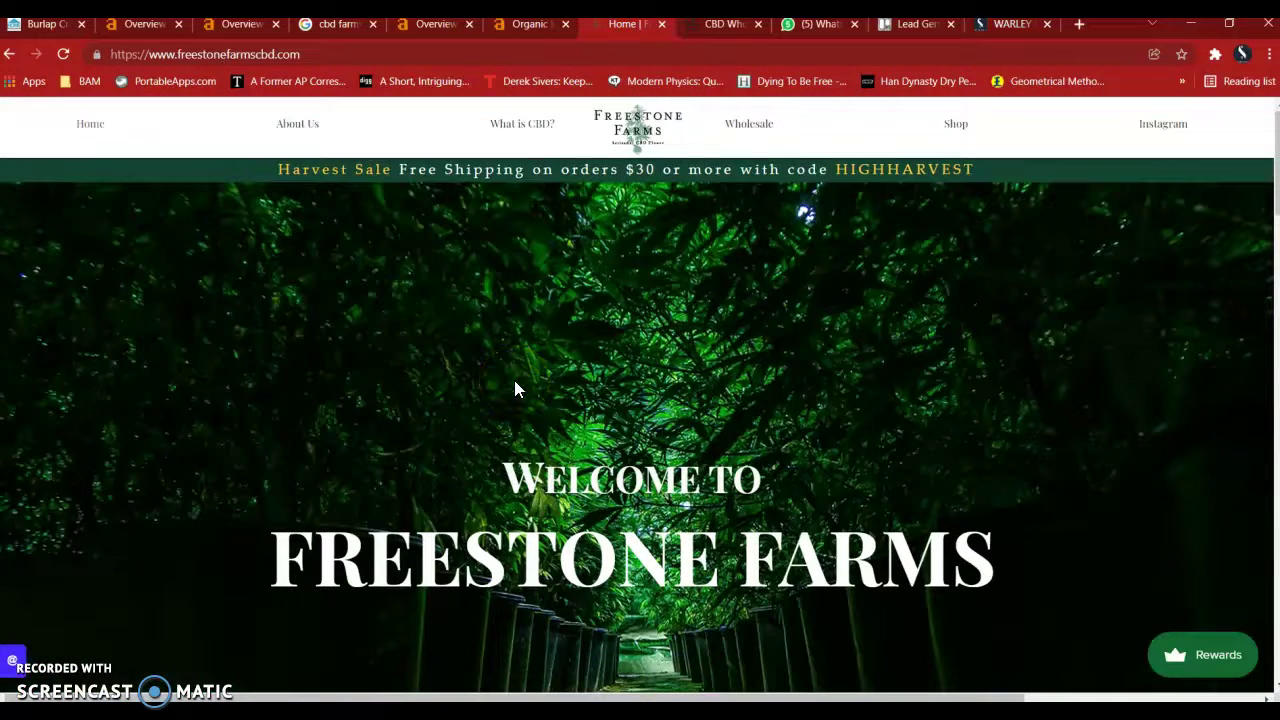
scroll(170, 335, "down", 4)
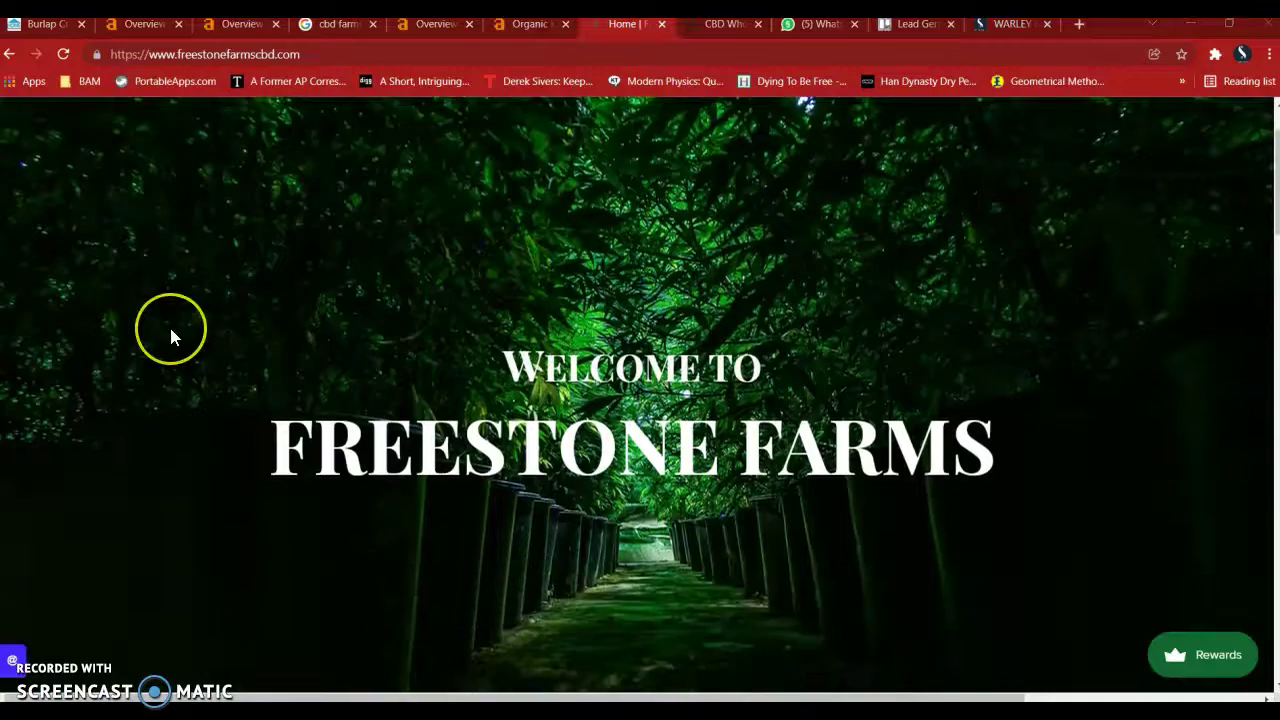
scroll(170, 337, "down", 3)
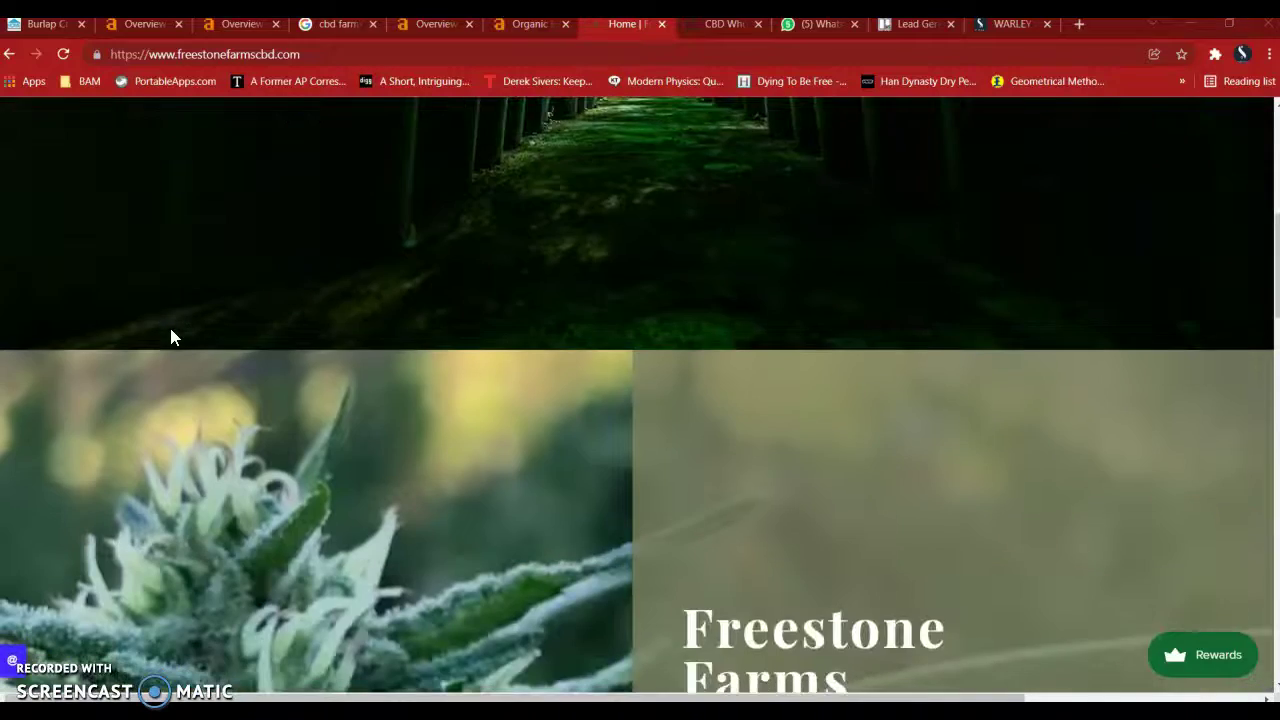
scroll(170, 337, "down", 3)
scroll(170, 337, "down", 10)
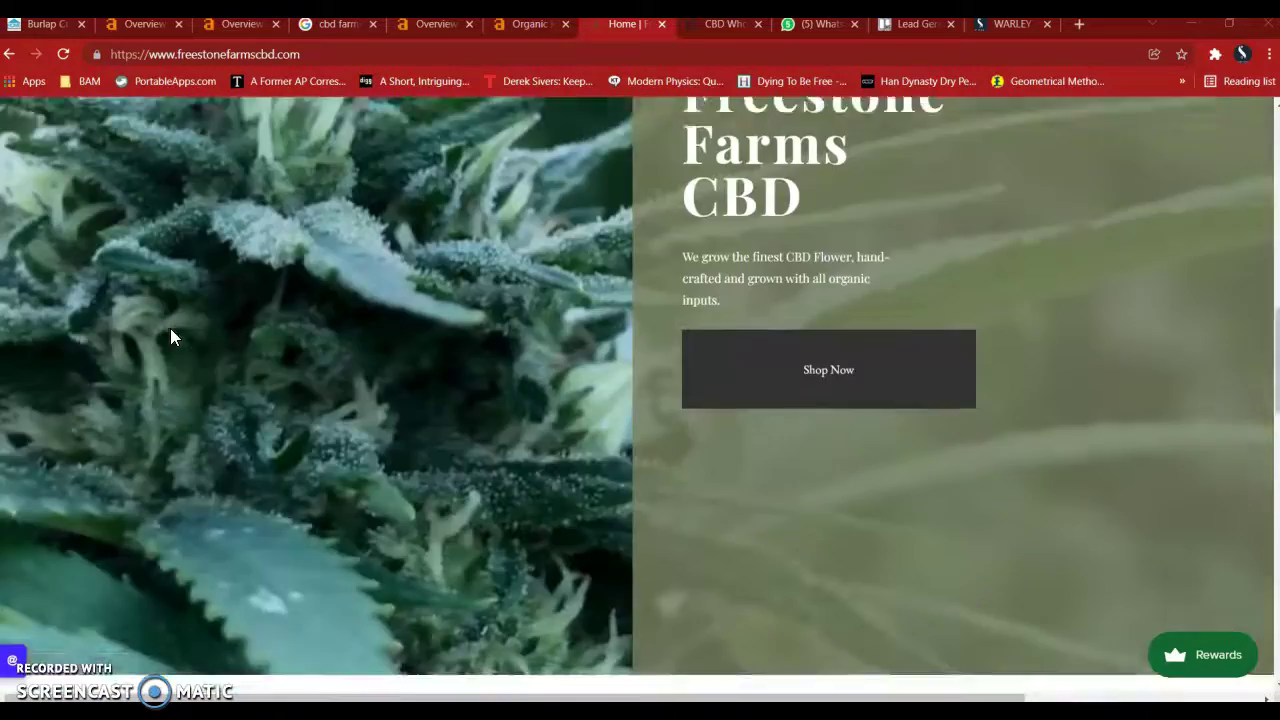
scroll(170, 337, "down", 5)
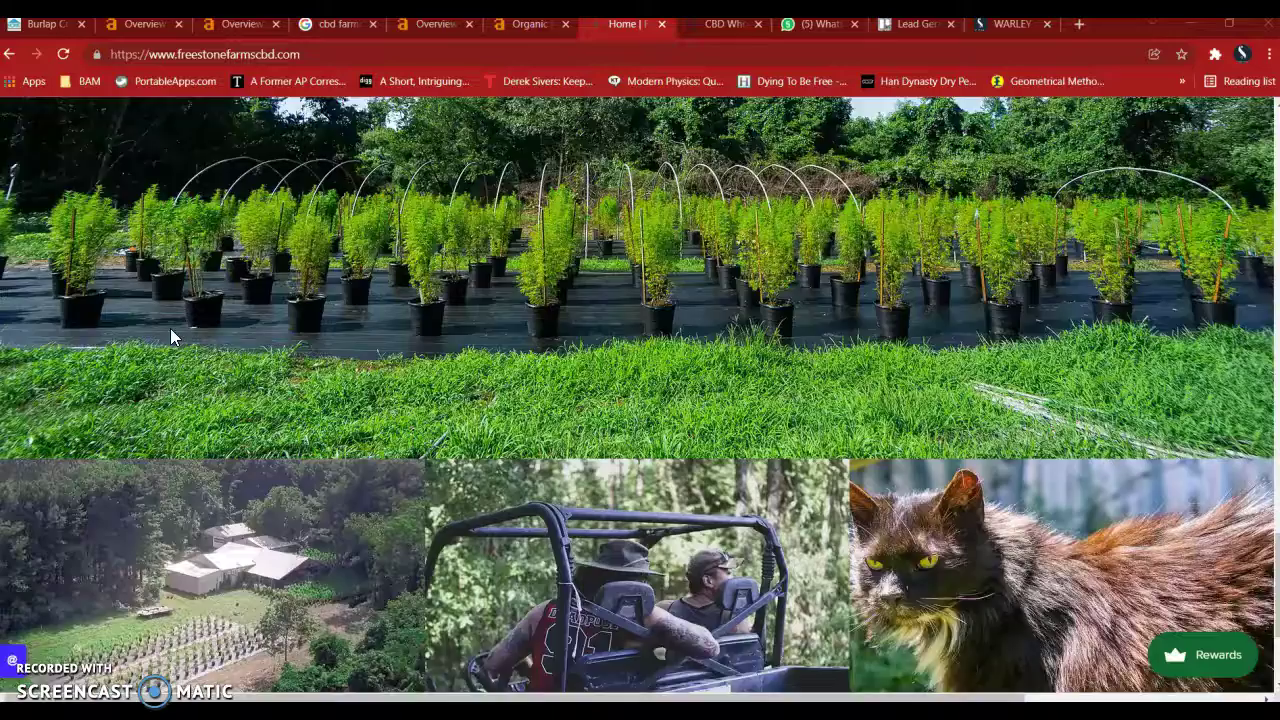
scroll(170, 337, "up", 6)
scroll(170, 337, "up", 8)
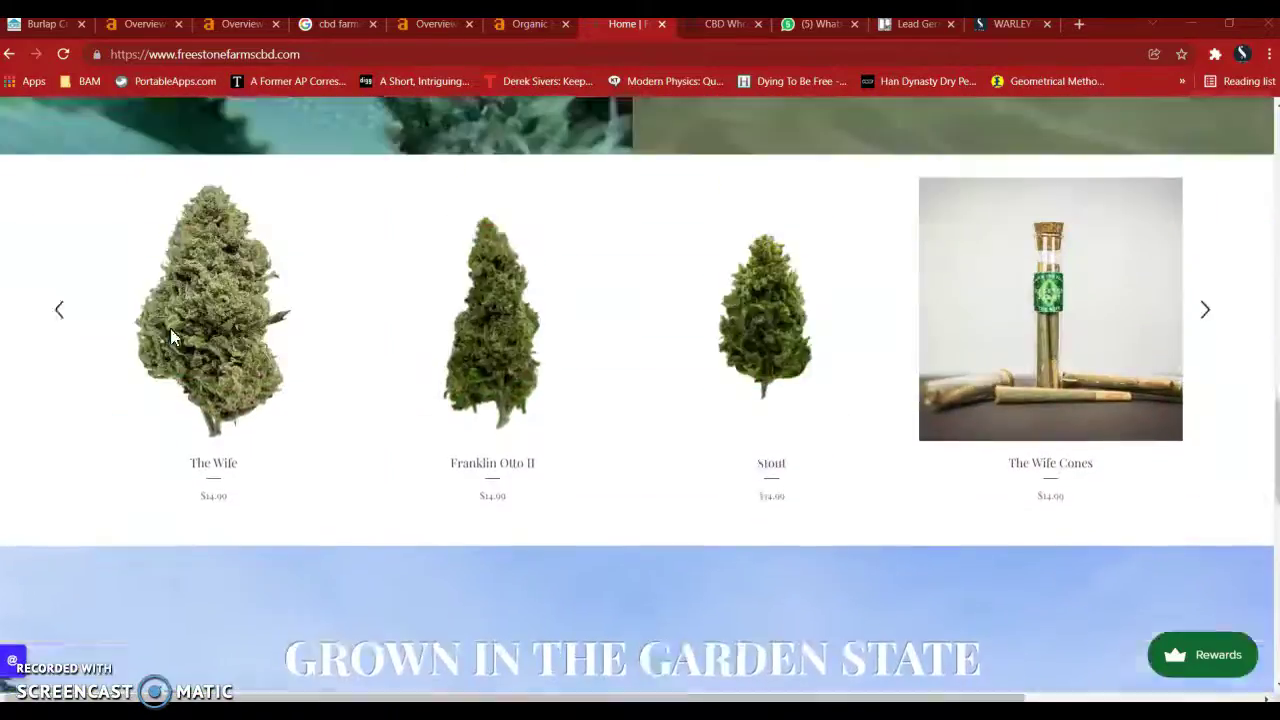
scroll(170, 337, "up", 5)
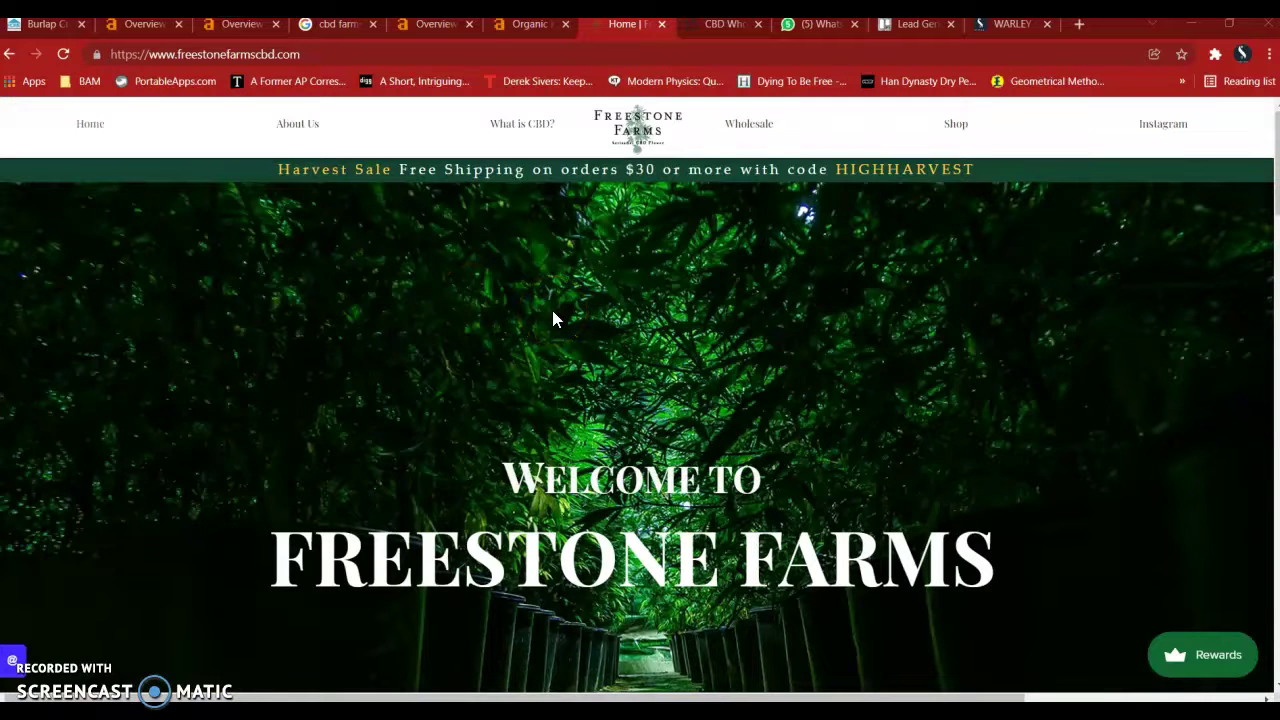
- Clear the accidental text selection and review the $14.99 flower products like The Wife and Stout
scroll(553, 318, "down", 5)
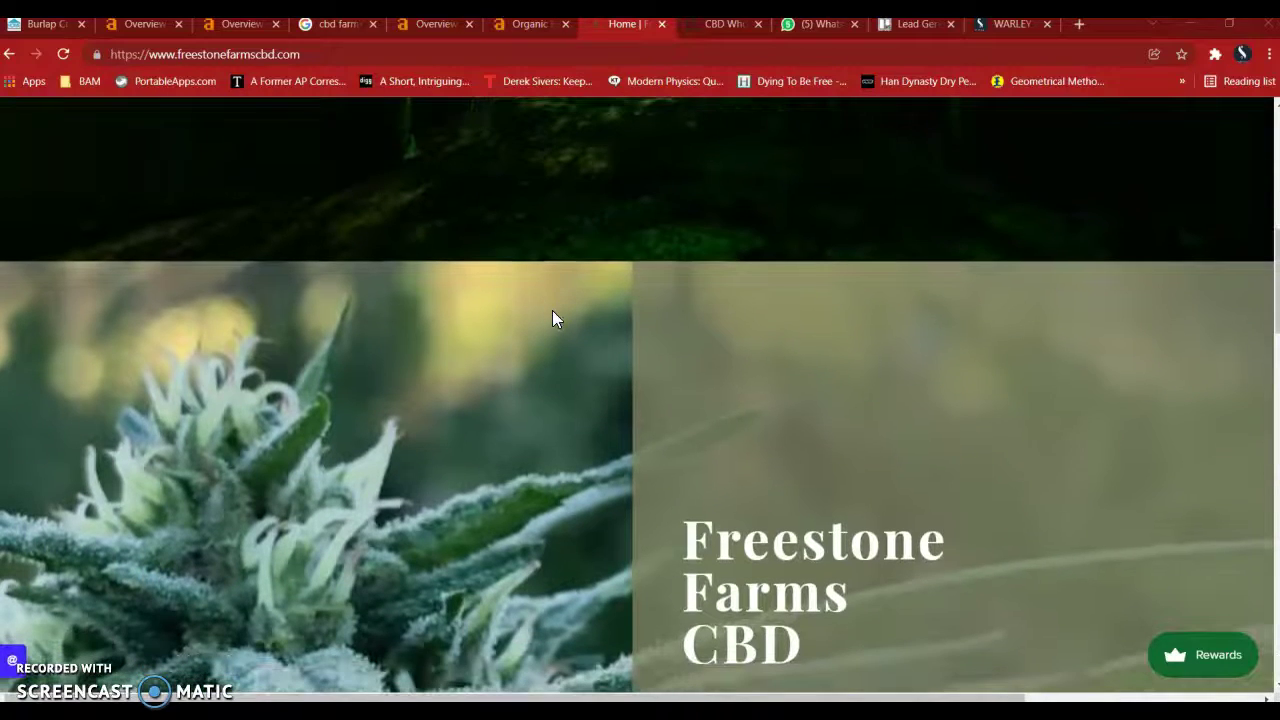
scroll(553, 318, "down", 6)
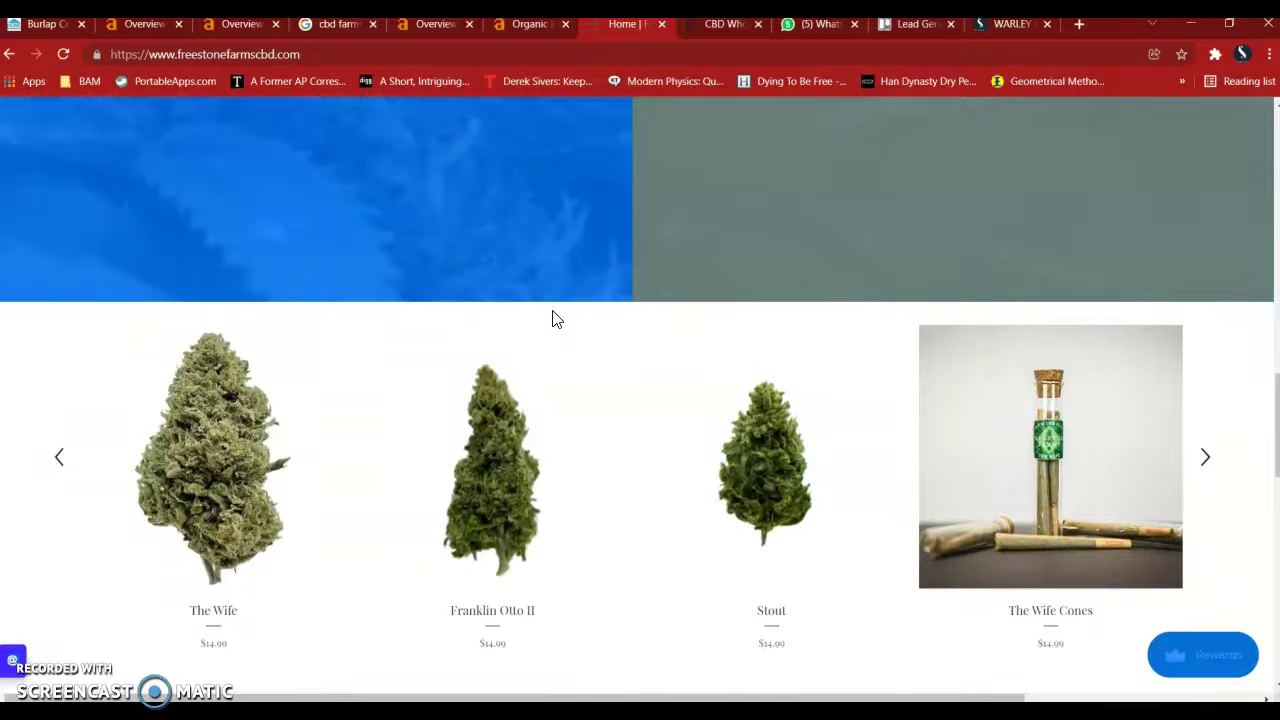
scroll(556, 318, "down", 10)
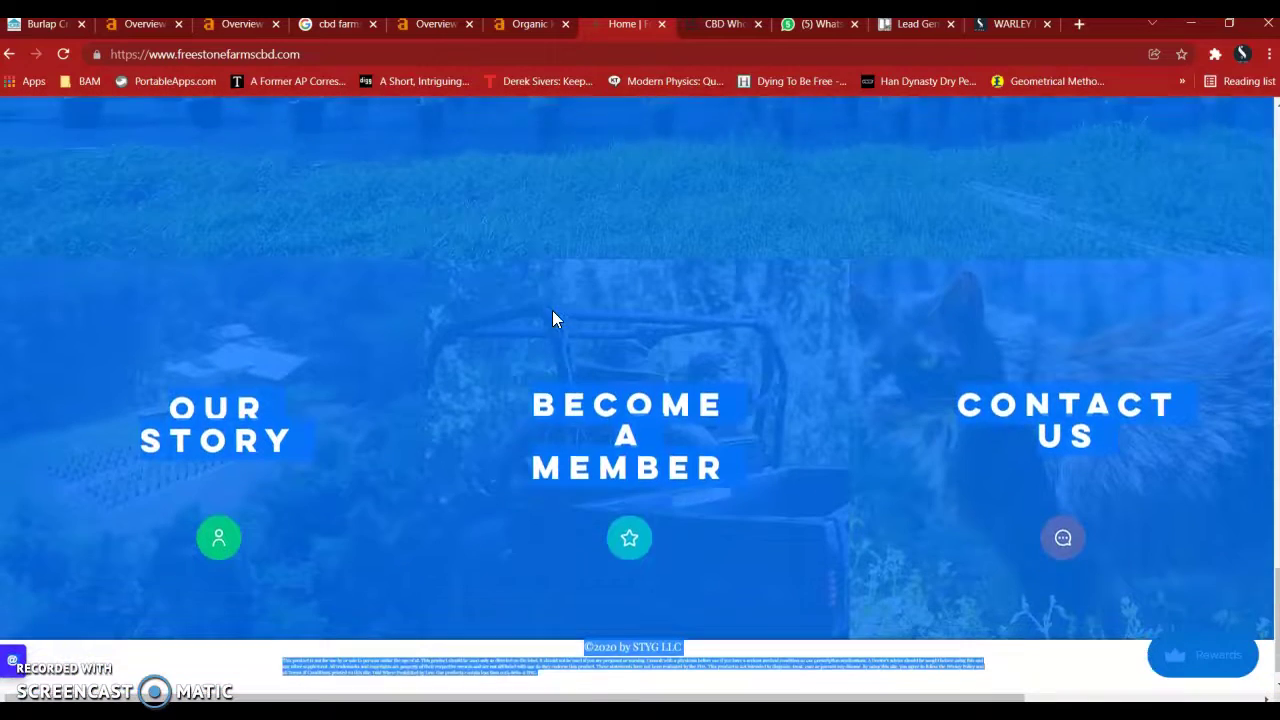
scroll(553, 313, "up", 20)
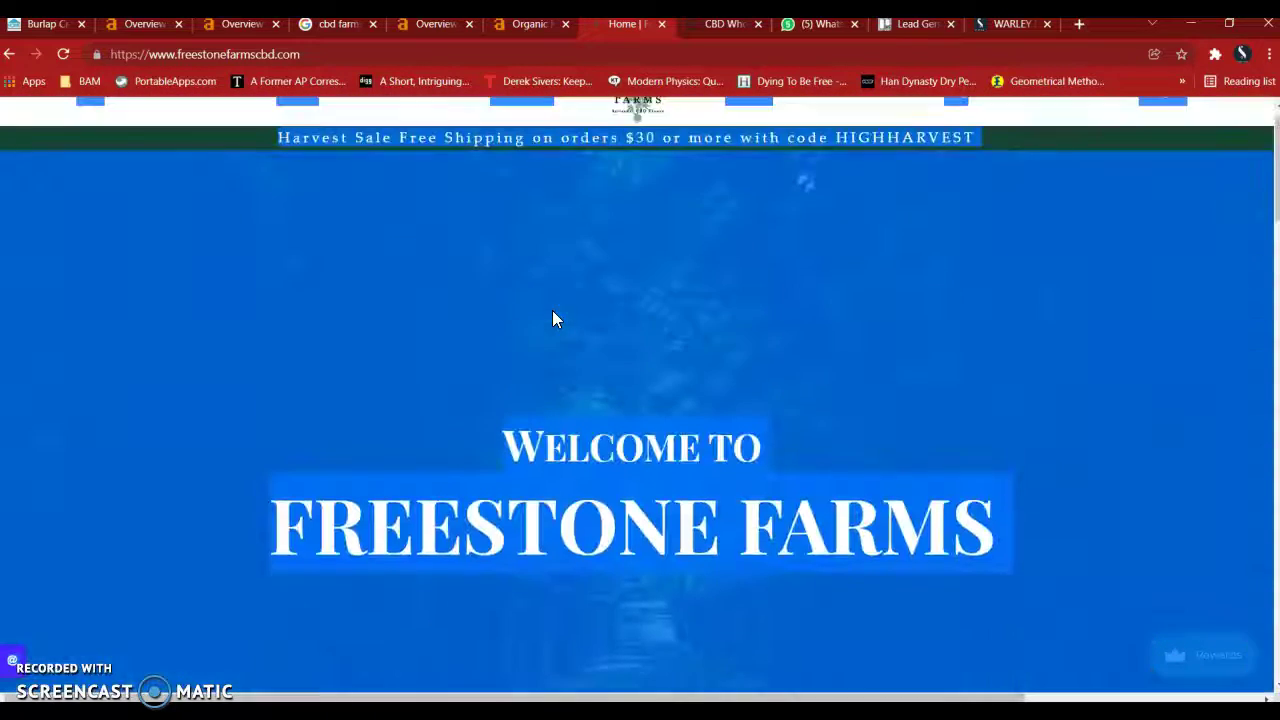
left_click(323, 374)
scroll(323, 374, "down", 6)
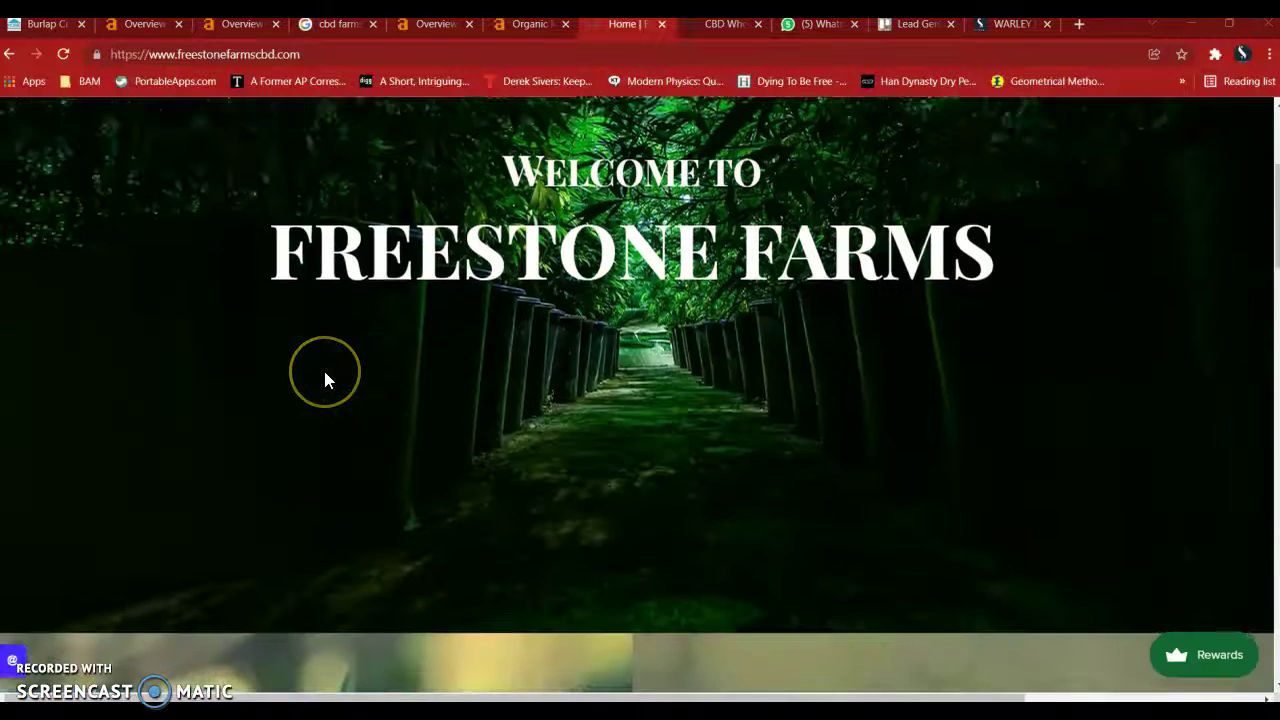
scroll(325, 373, "down", 5)
right_click(325, 373)
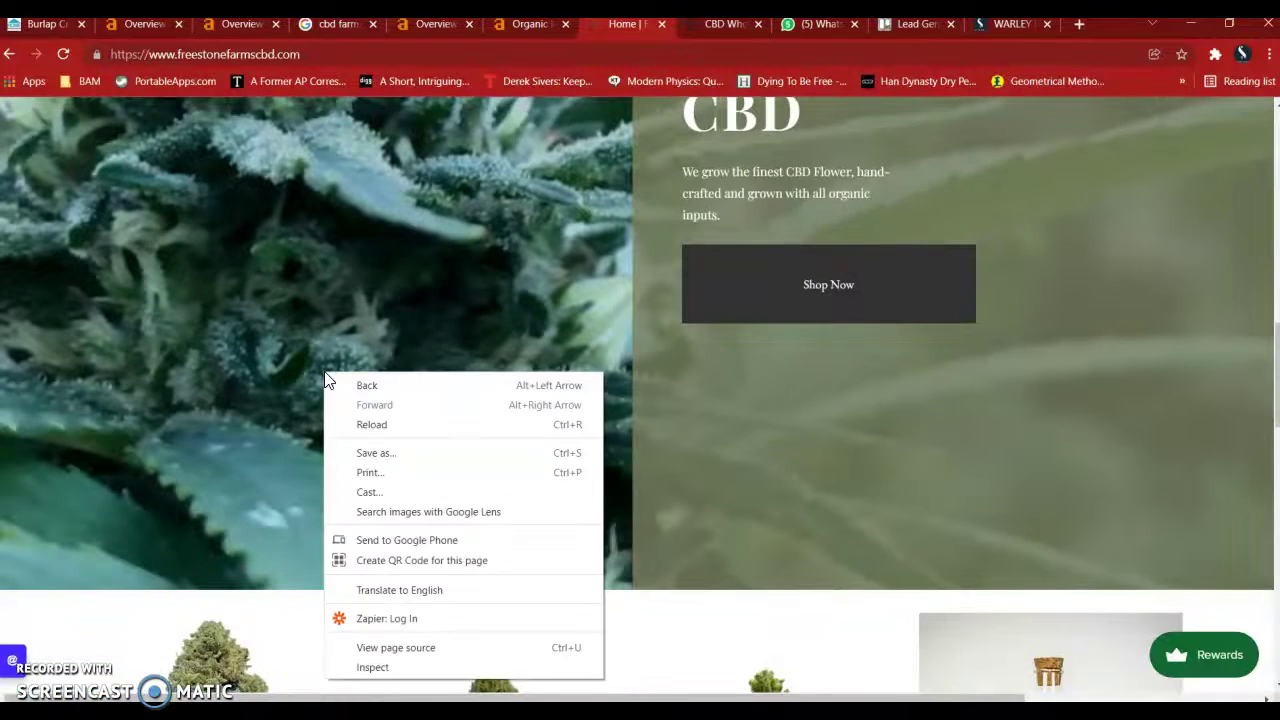
left_click(252, 434)
scroll(252, 437, "down", 5)
right_click(218, 247)
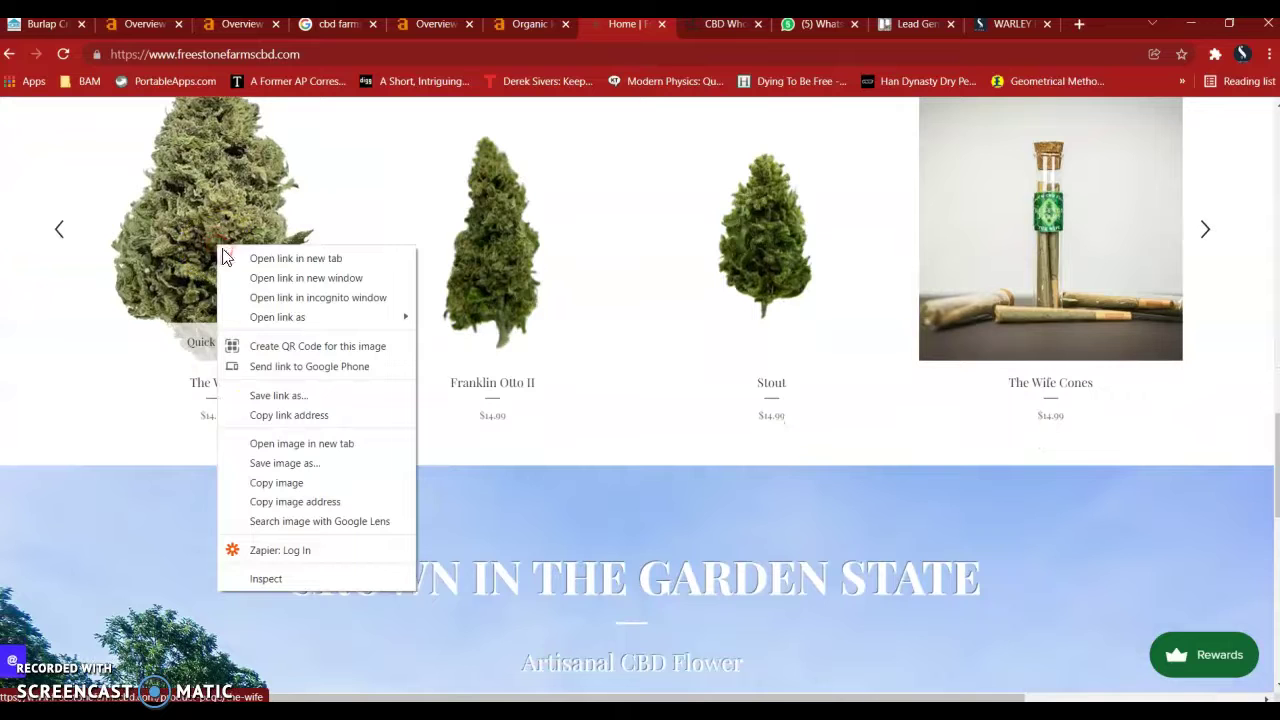
left_click(301, 463)
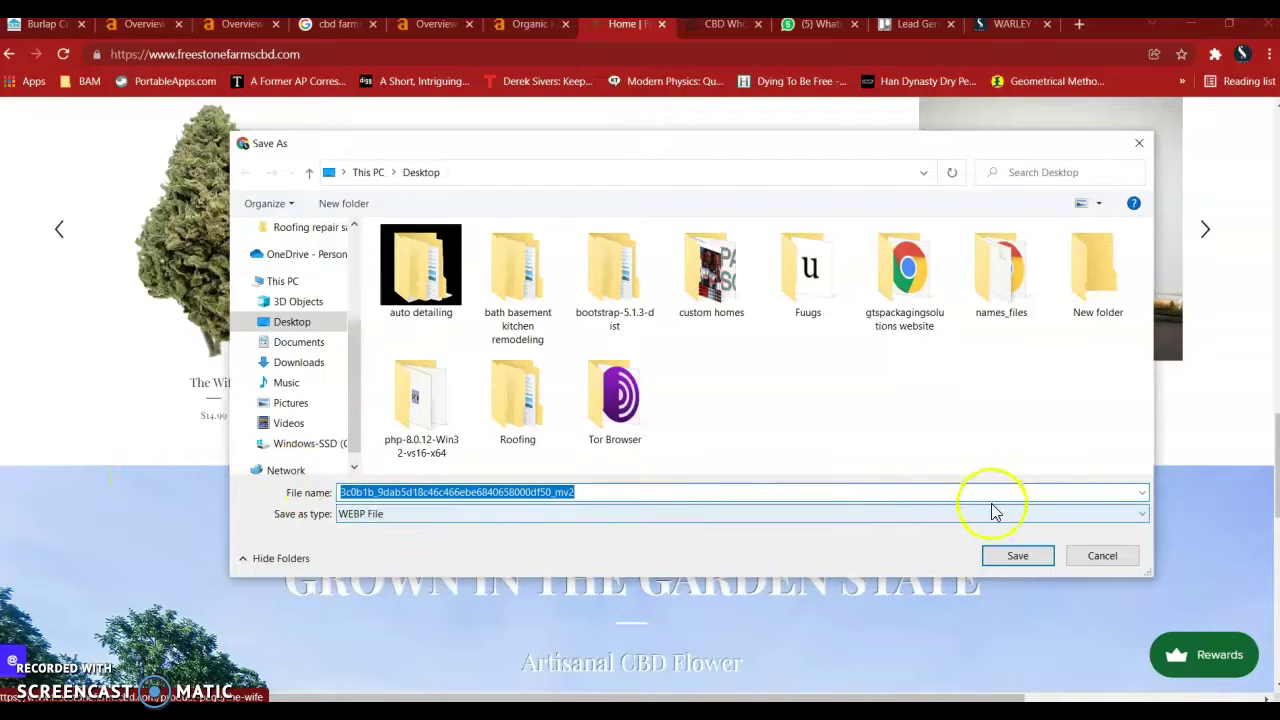
left_click(1105, 558)
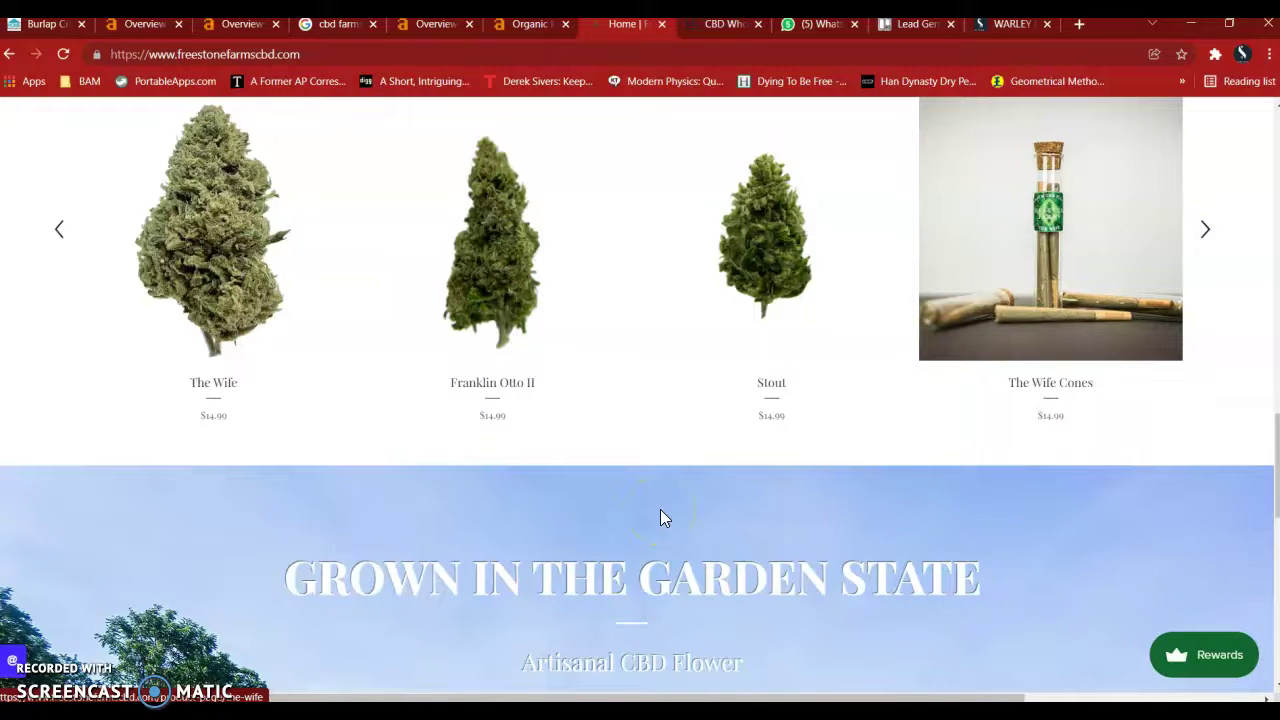
scroll(660, 518, "up", 1)
scroll(660, 518, "down", 3)
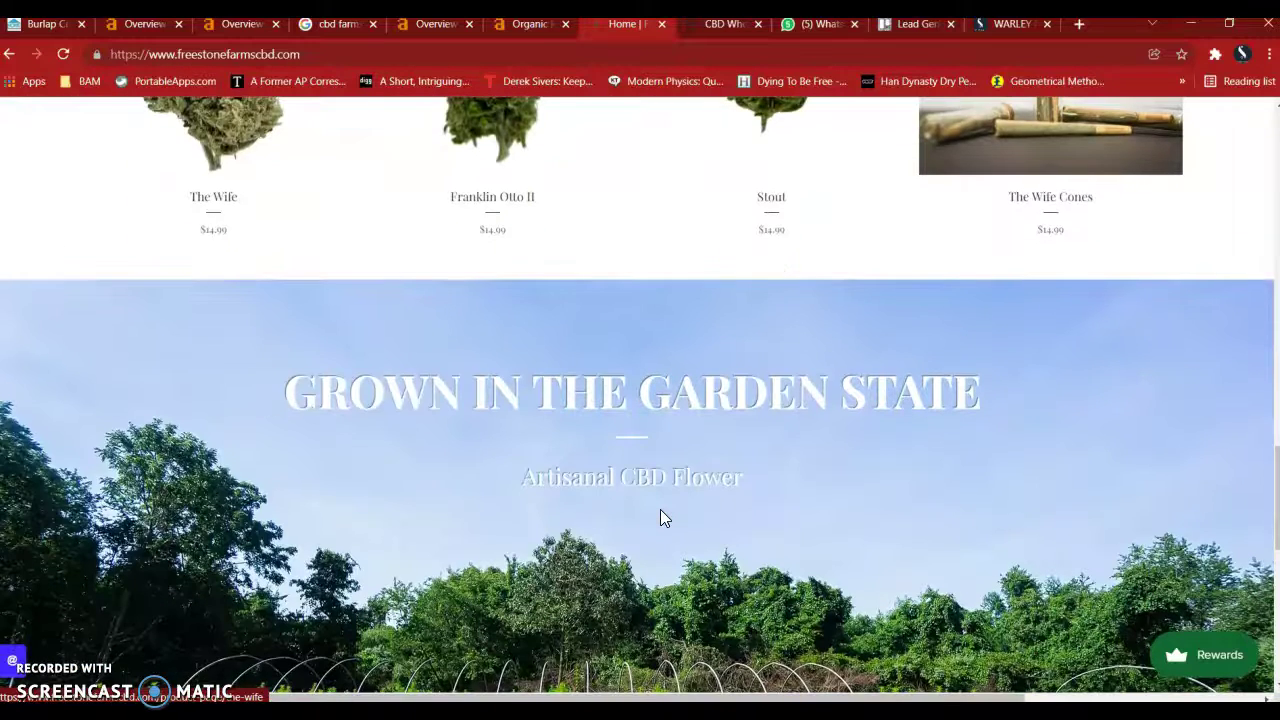
scroll(660, 518, "down", 3)
scroll(660, 518, "down", 1)
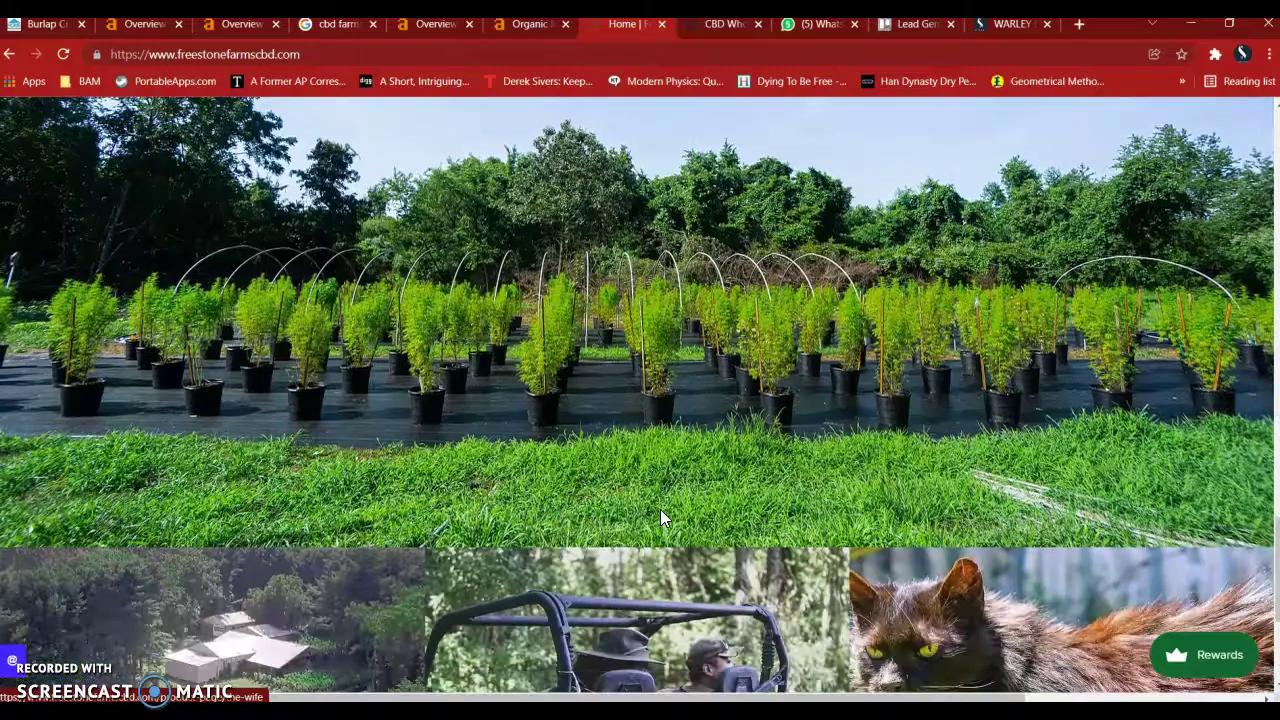
scroll(660, 518, "down", 3)
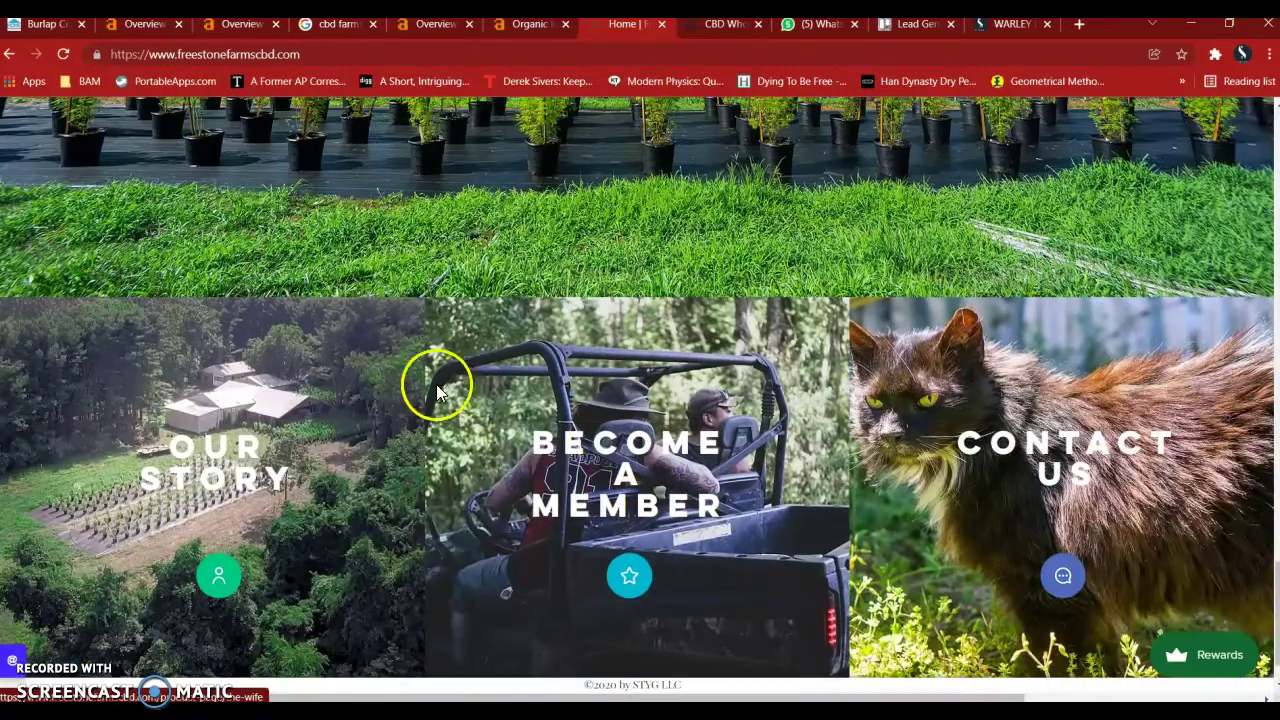
right_click(408, 372)
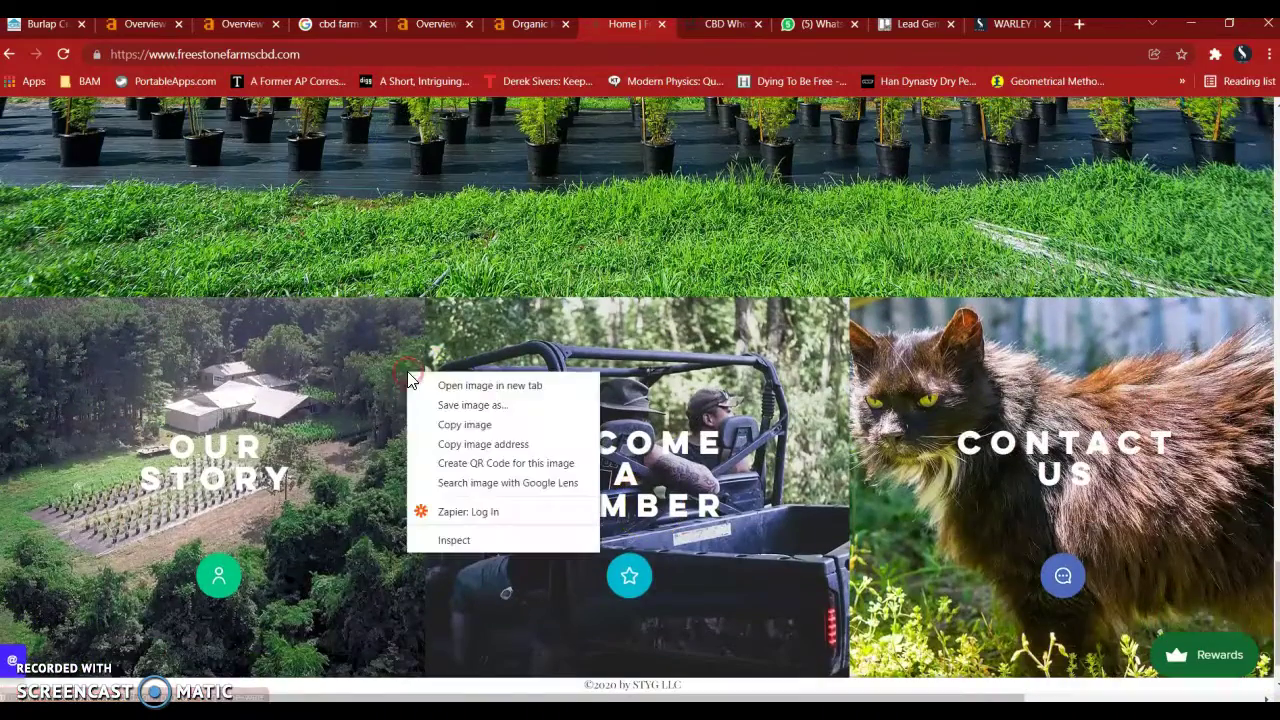
left_click(481, 410)
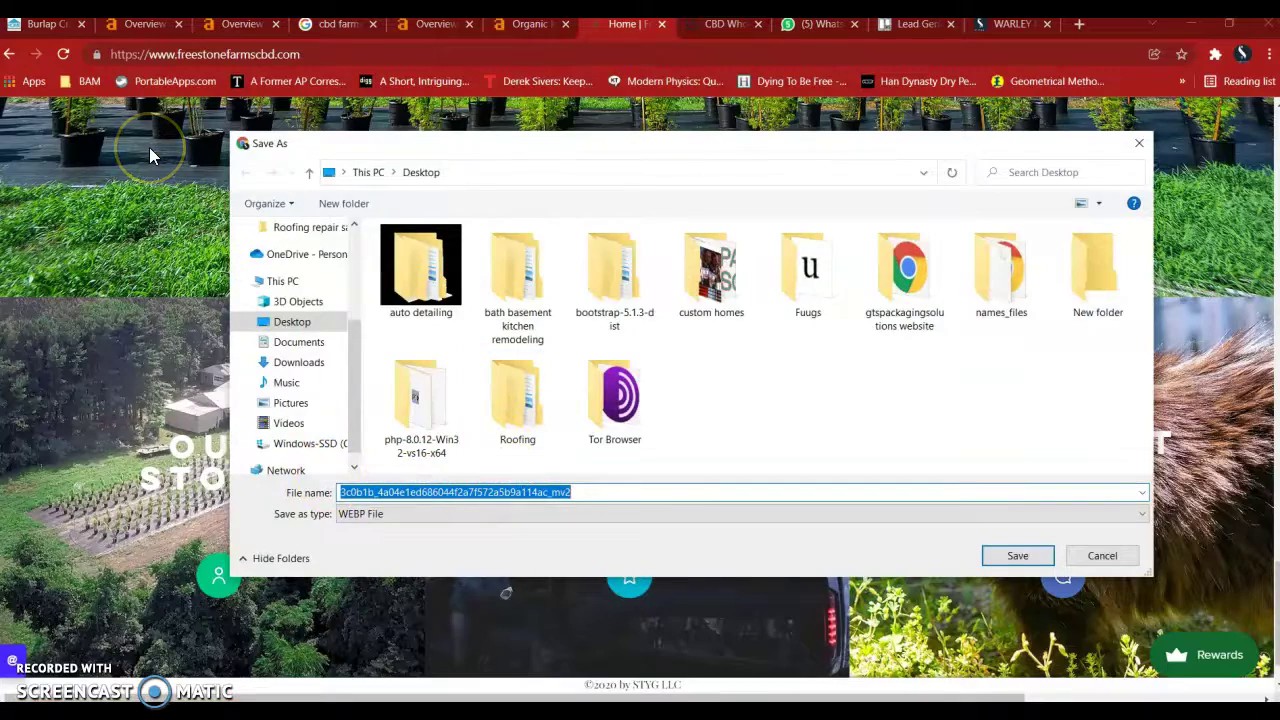
left_click(1101, 556)
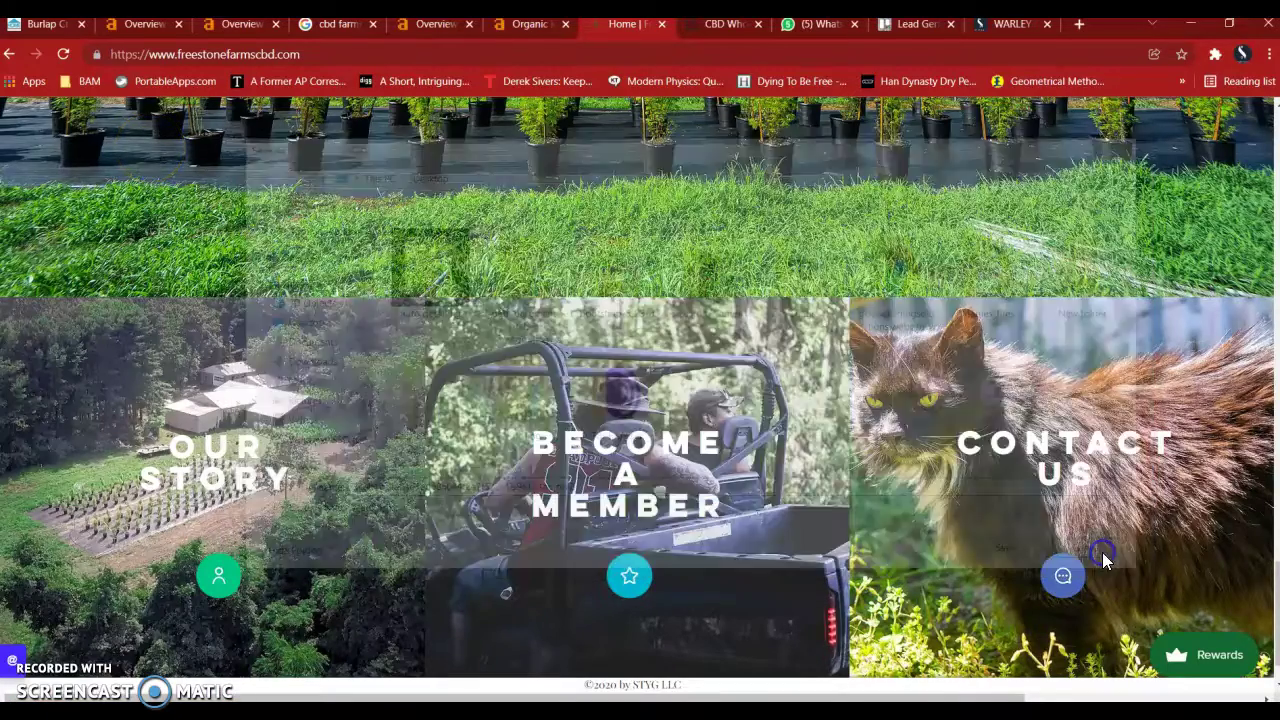
scroll(584, 418, "up", 10)
scroll(584, 418, "down", 5)
scroll(585, 420, "up", 8)
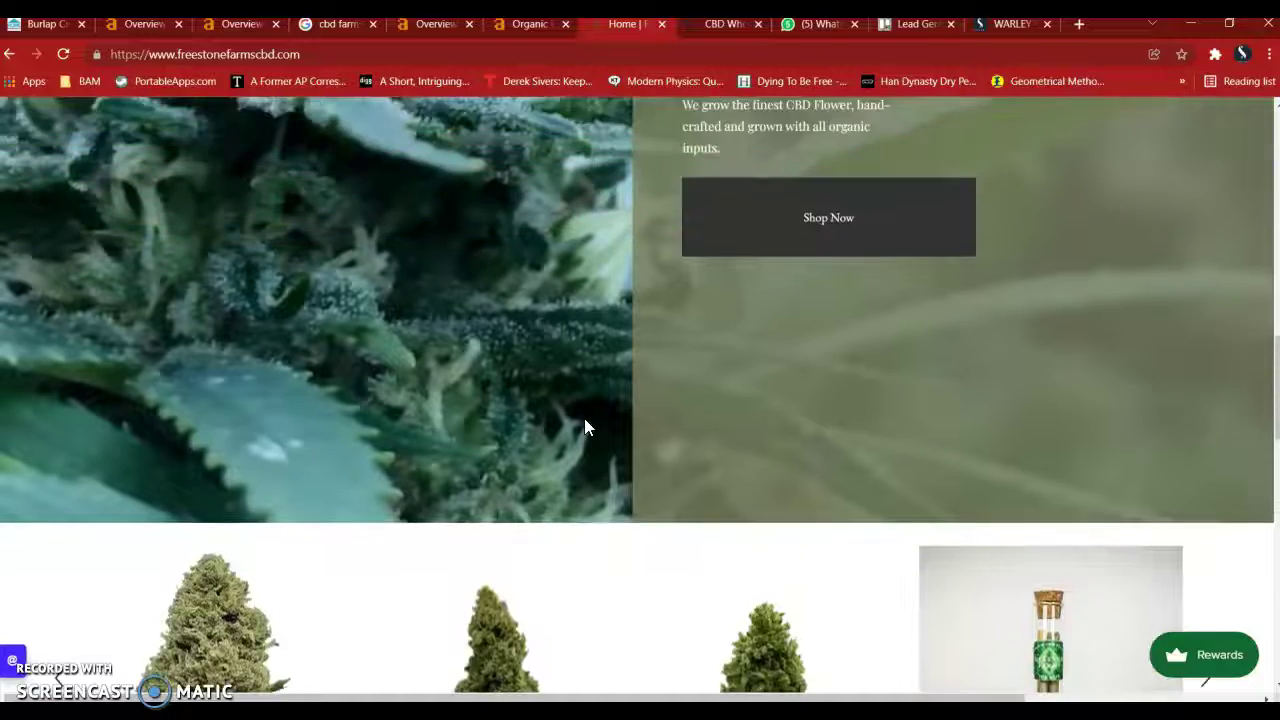
scroll(584, 418, "up", 5)
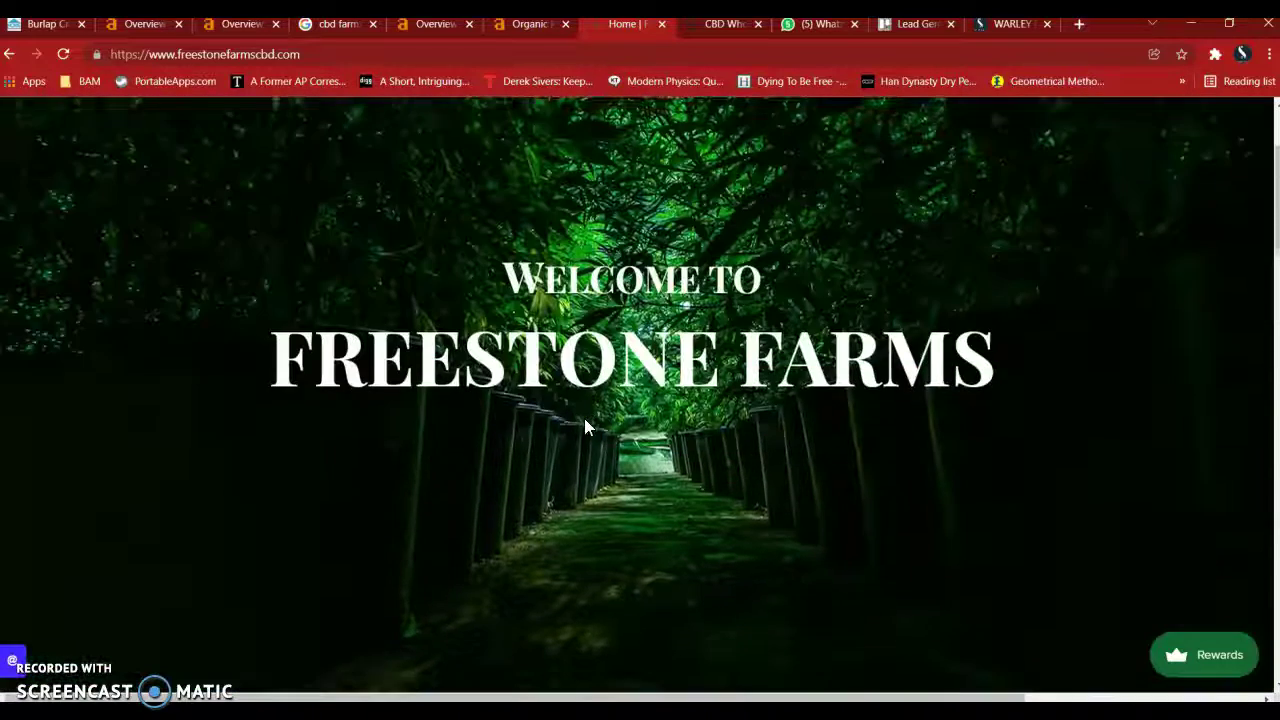
scroll(584, 418, "down", 4)
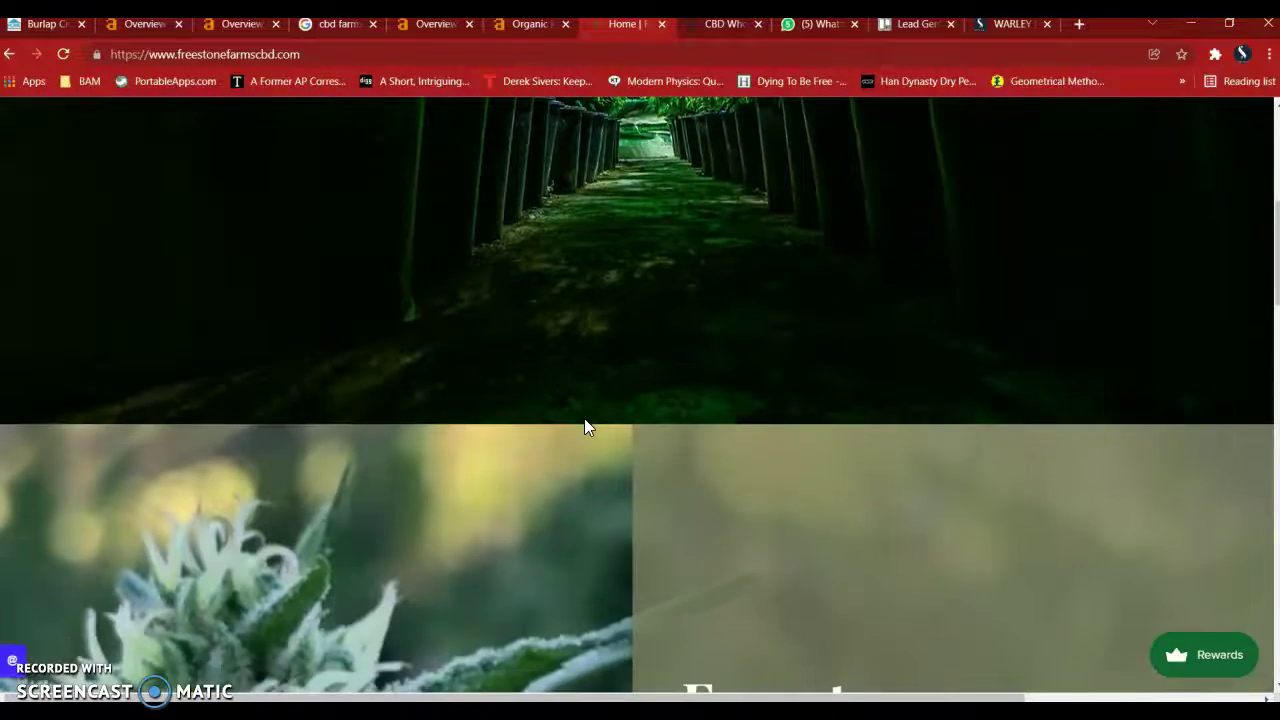
scroll(584, 418, "up", 4)
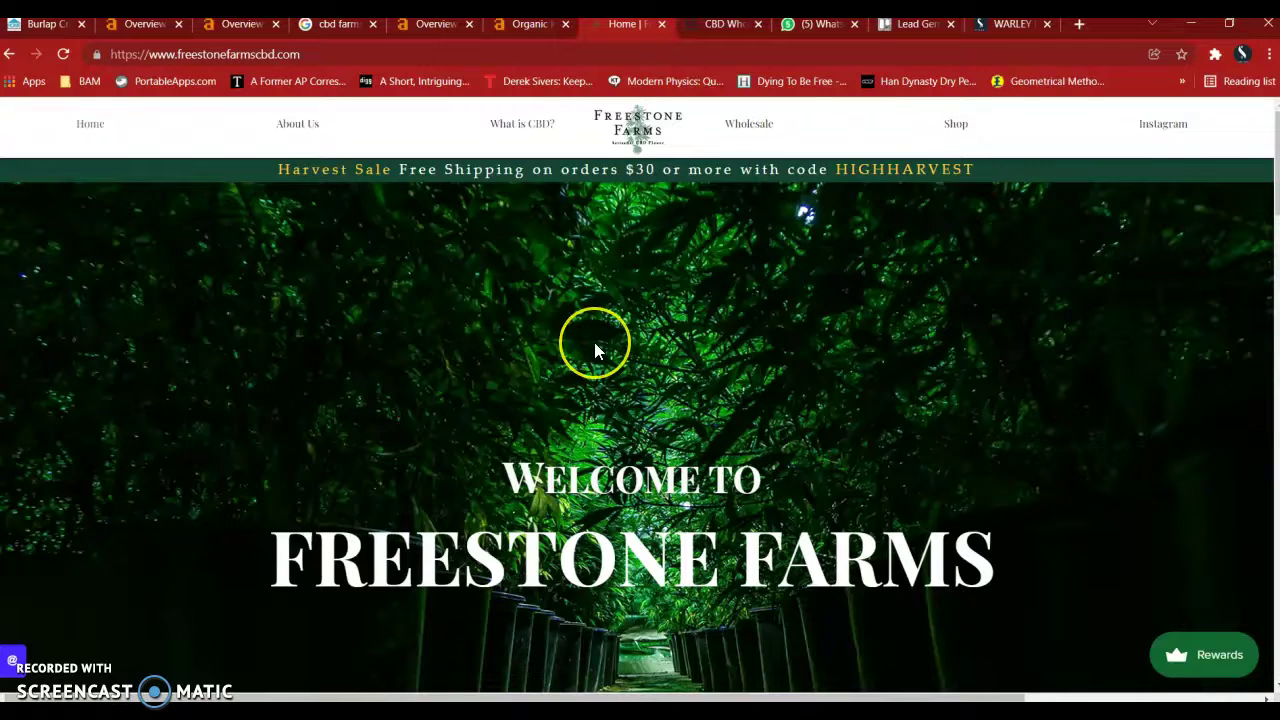
scroll(594, 342, "down", 10)
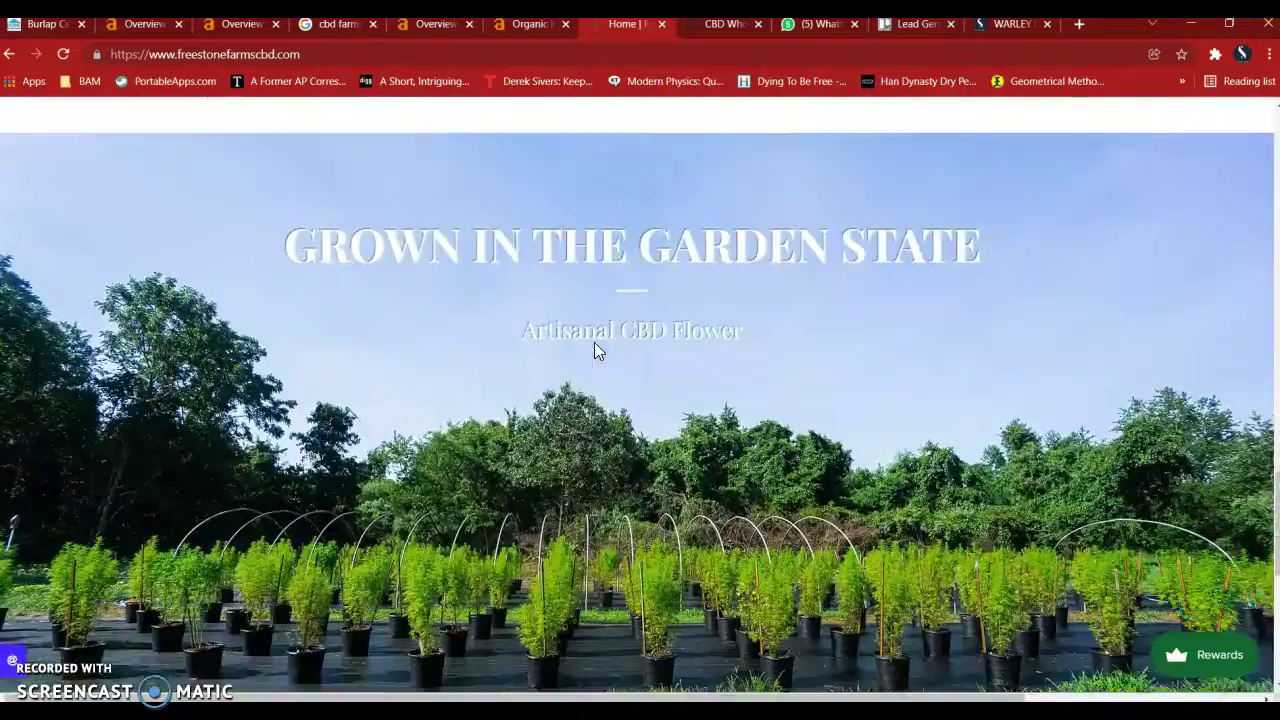
scroll(594, 342, "down", 5)
scroll(594, 342, "up", 12)
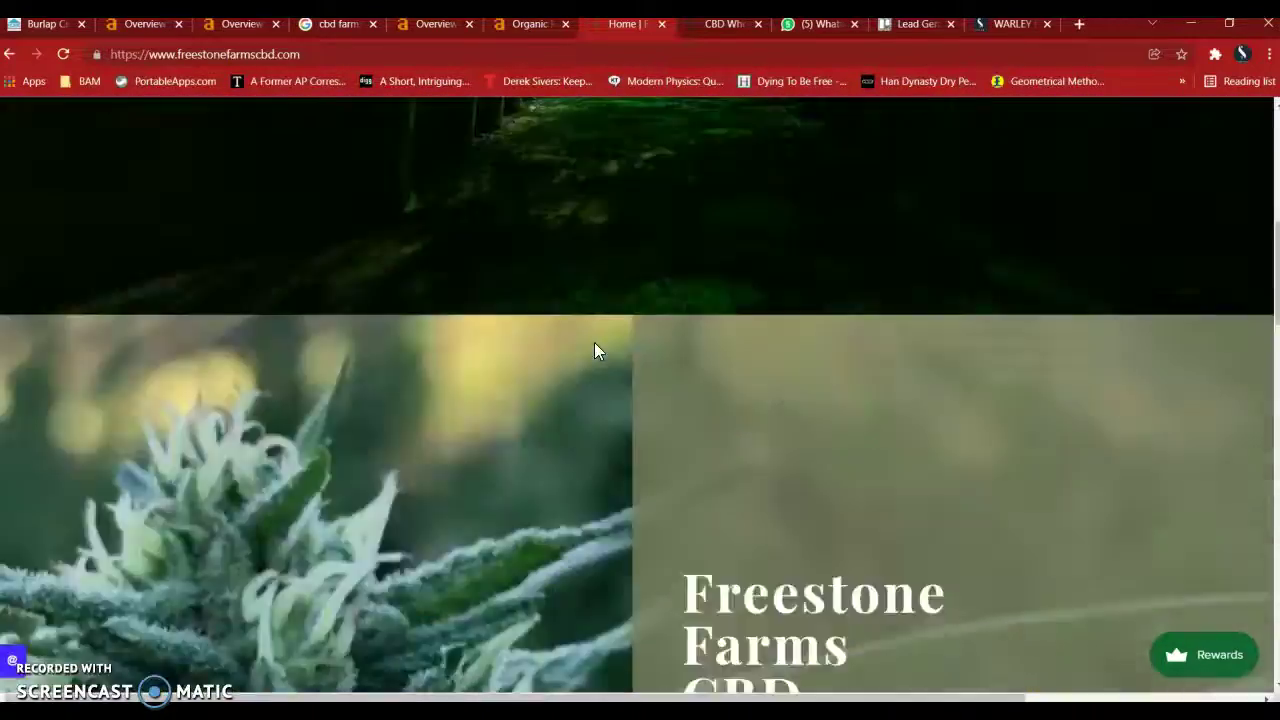
scroll(594, 342, "up", 6)
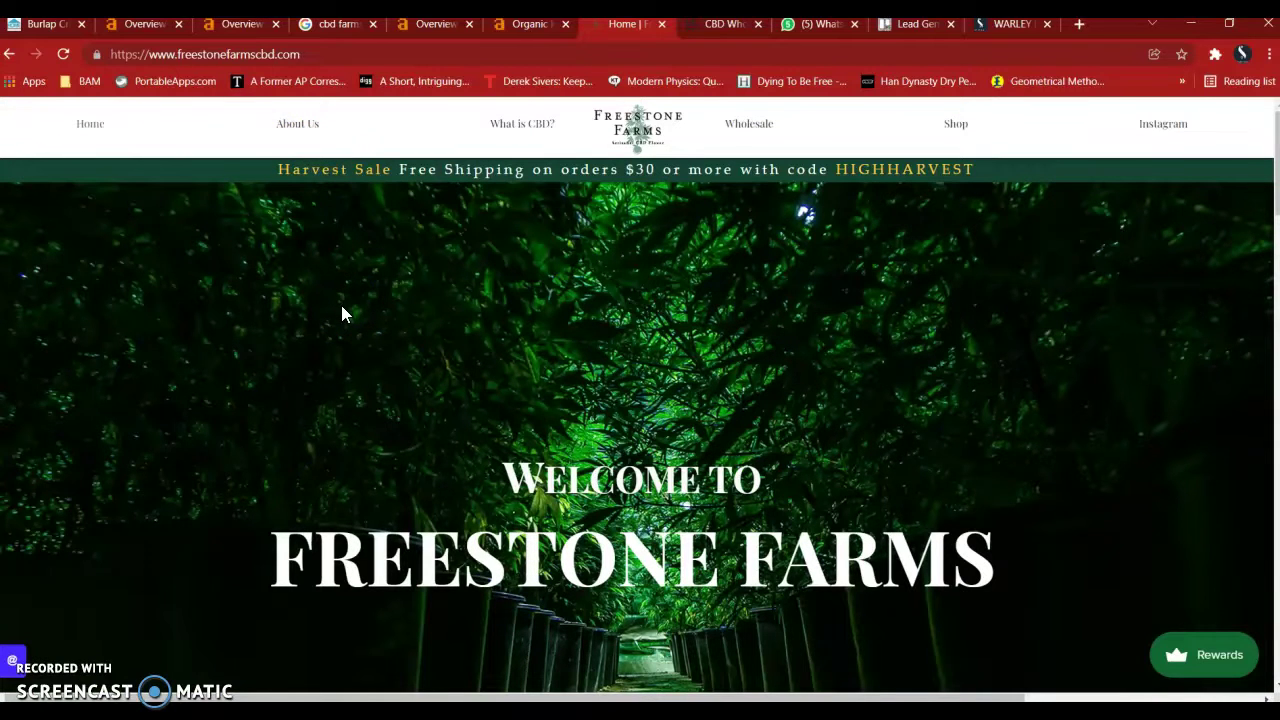
left_click(320, 27)
left_click(302, 140)
scroll(524, 290, "down", 9)
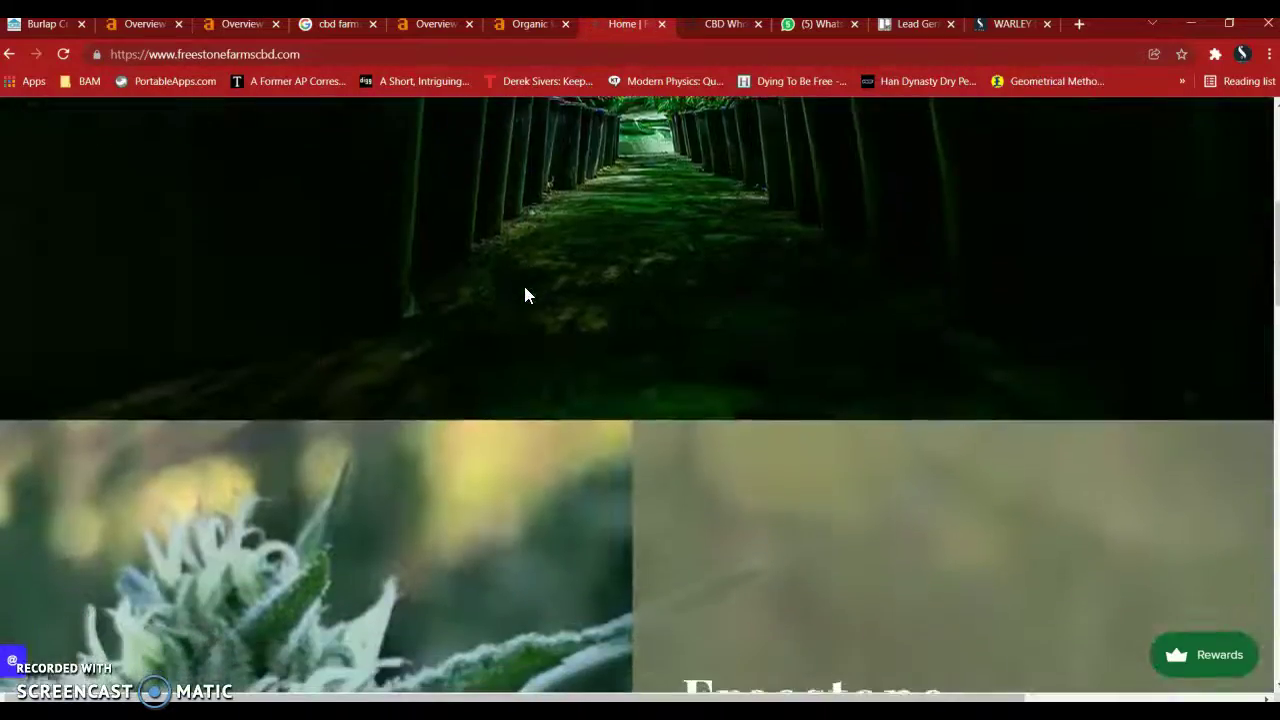
scroll(524, 286, "down", 10)
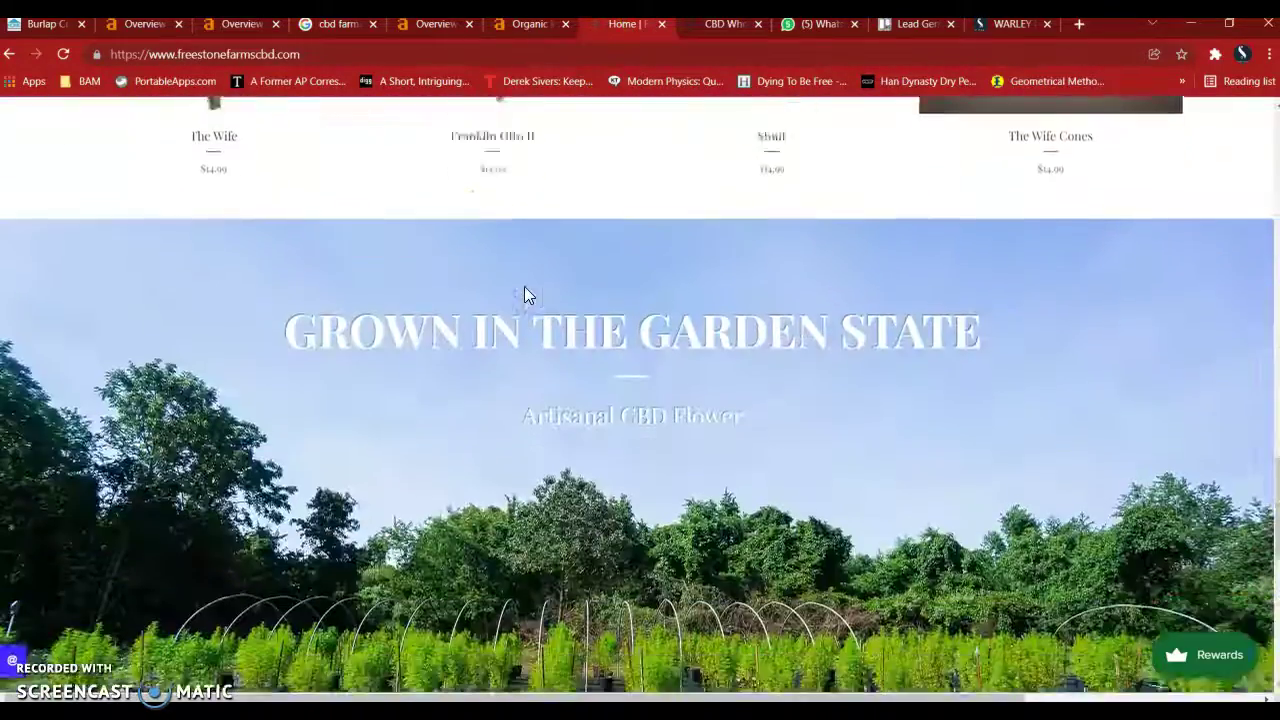
scroll(524, 286, "up", 10)
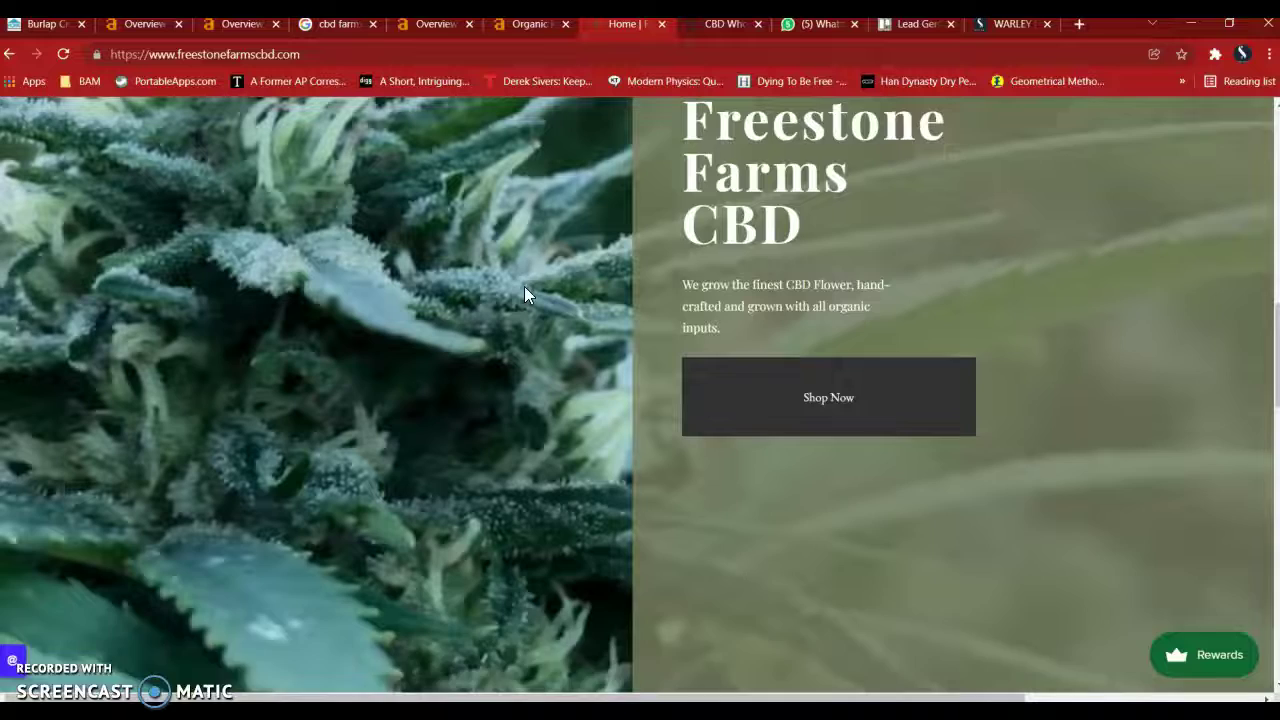
scroll(524, 286, "up", 8)
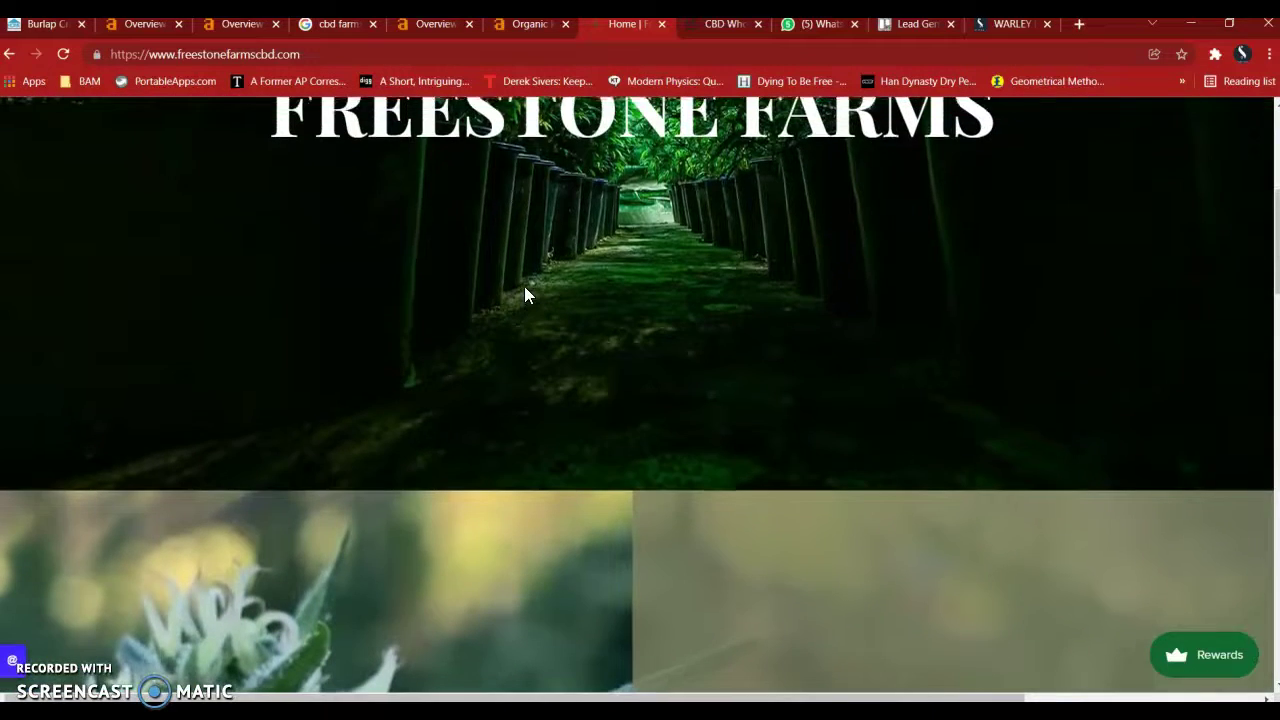
scroll(525, 287, "up", 1)
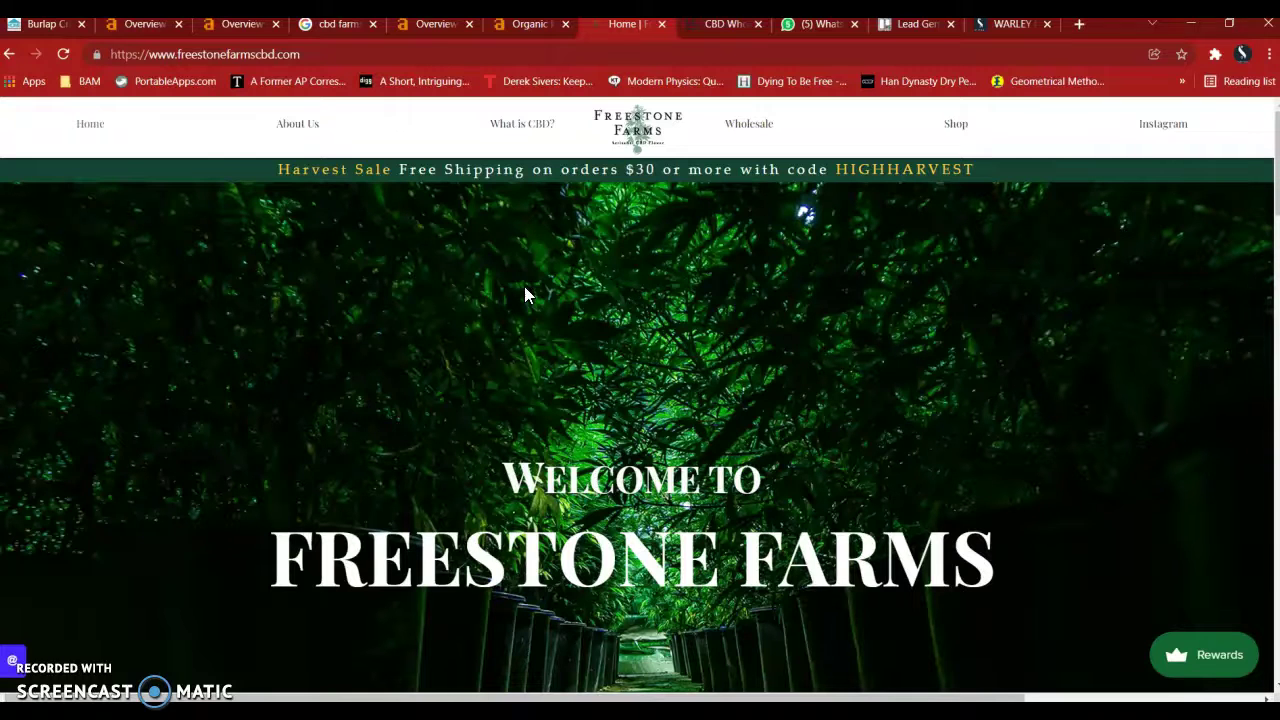
scroll(524, 286, "down", 2)
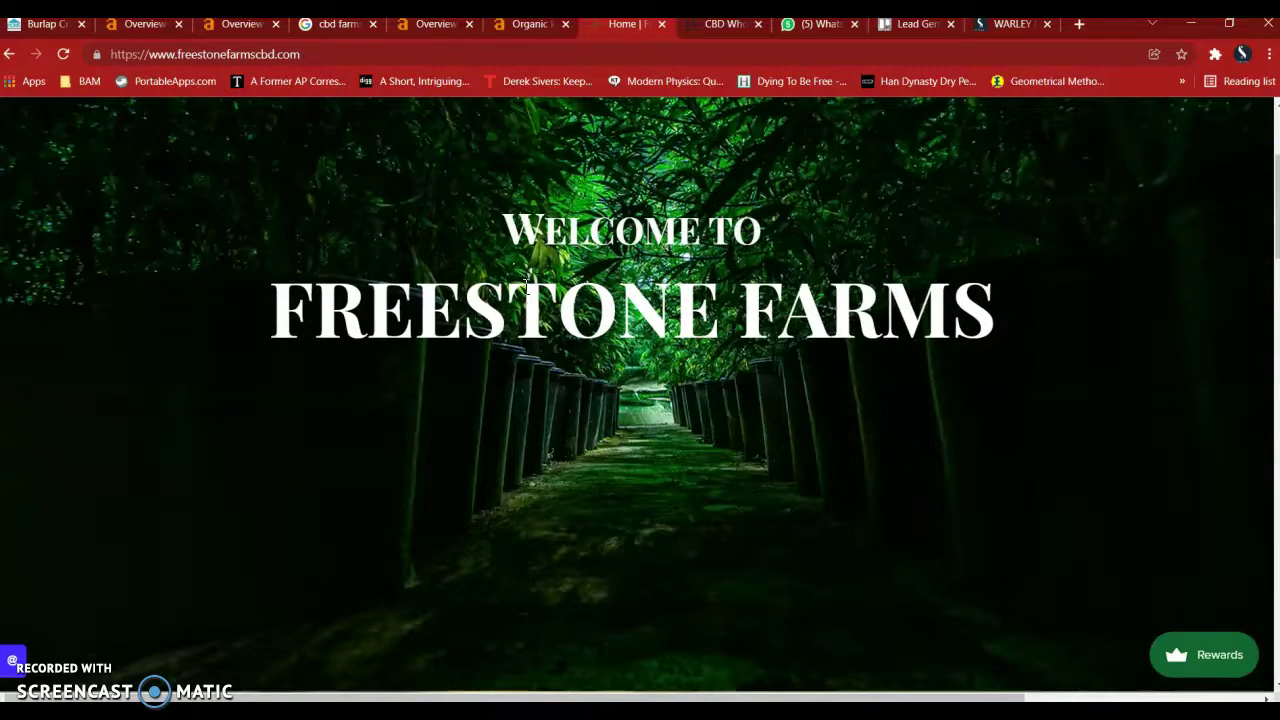
scroll(527, 287, "up", 2)
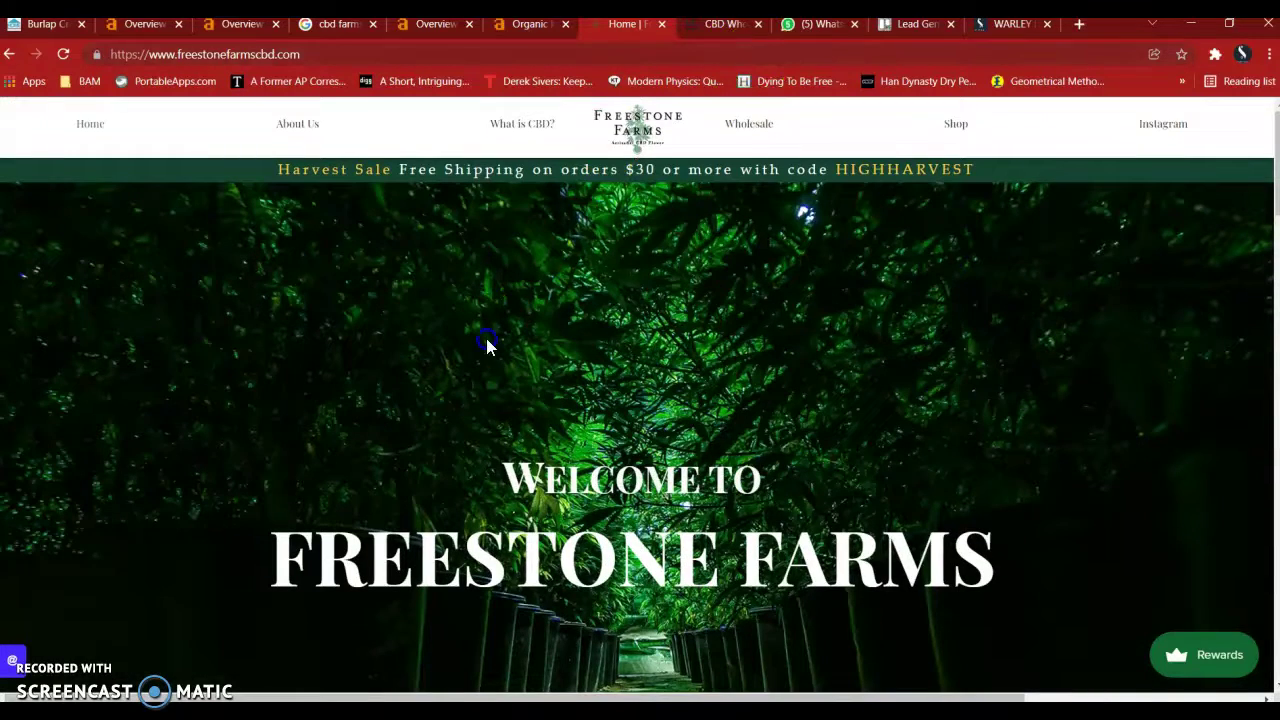
- Browse the cbd farms results to the local map listings and open Blackbird Creek Farms in a new tab
left_click(340, 28)
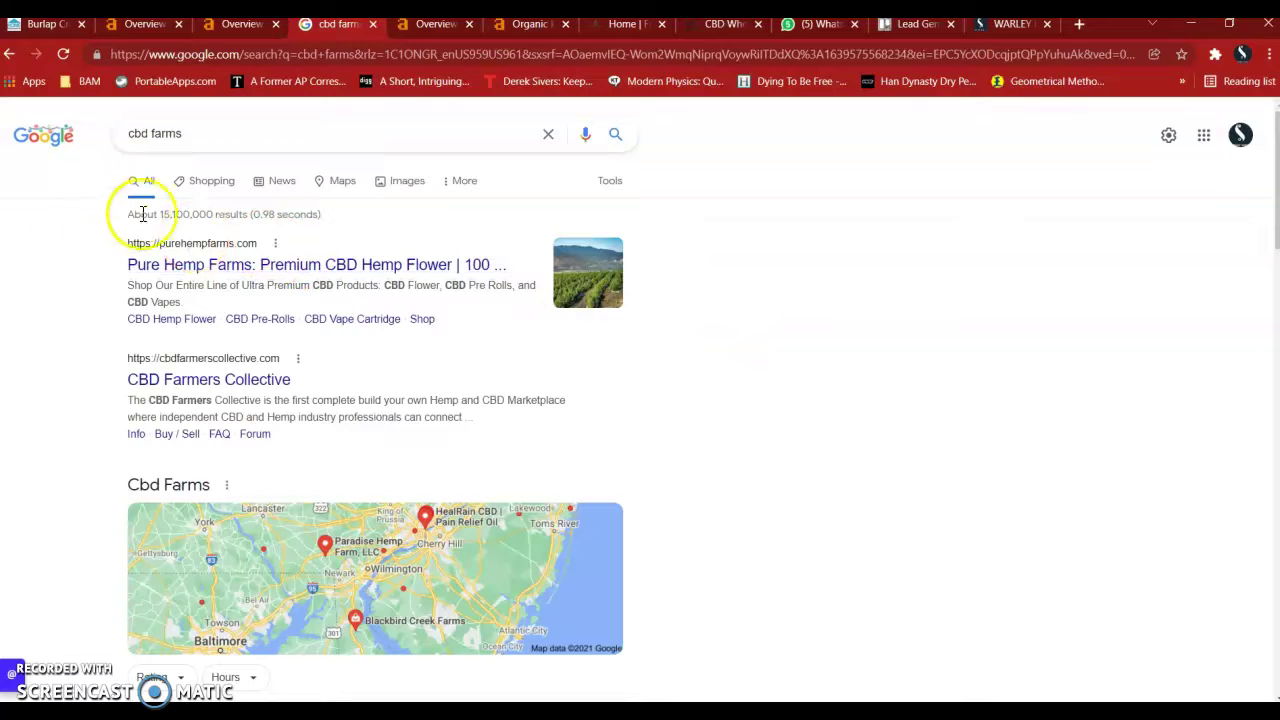
scroll(110, 368, "down", 5)
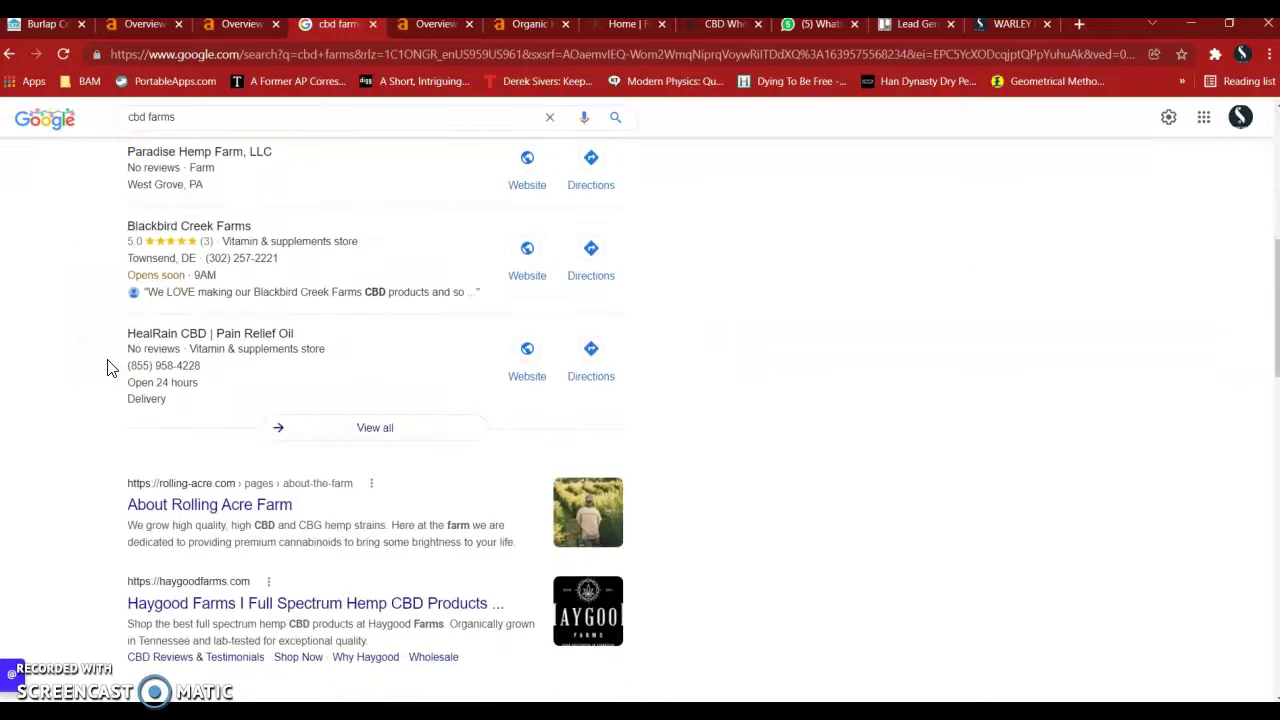
scroll(110, 368, "down", 10)
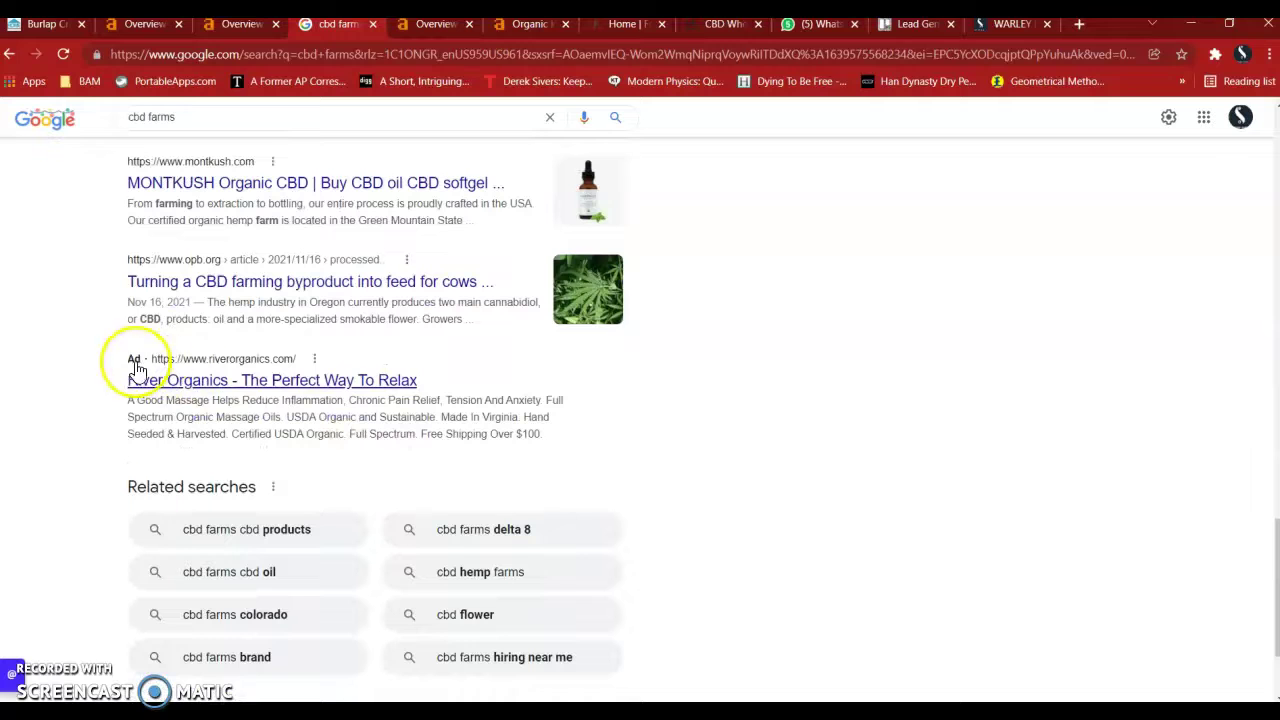
scroll(135, 365, "up", 15)
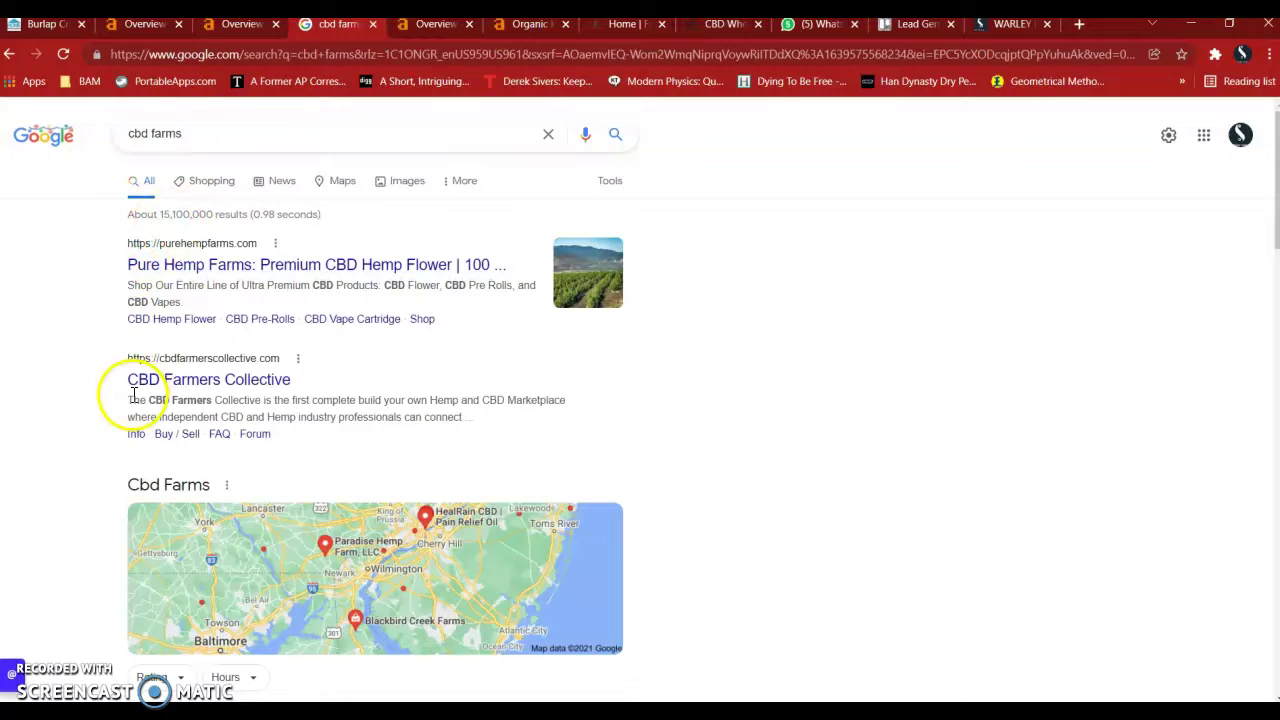
scroll(140, 388, "down", 3)
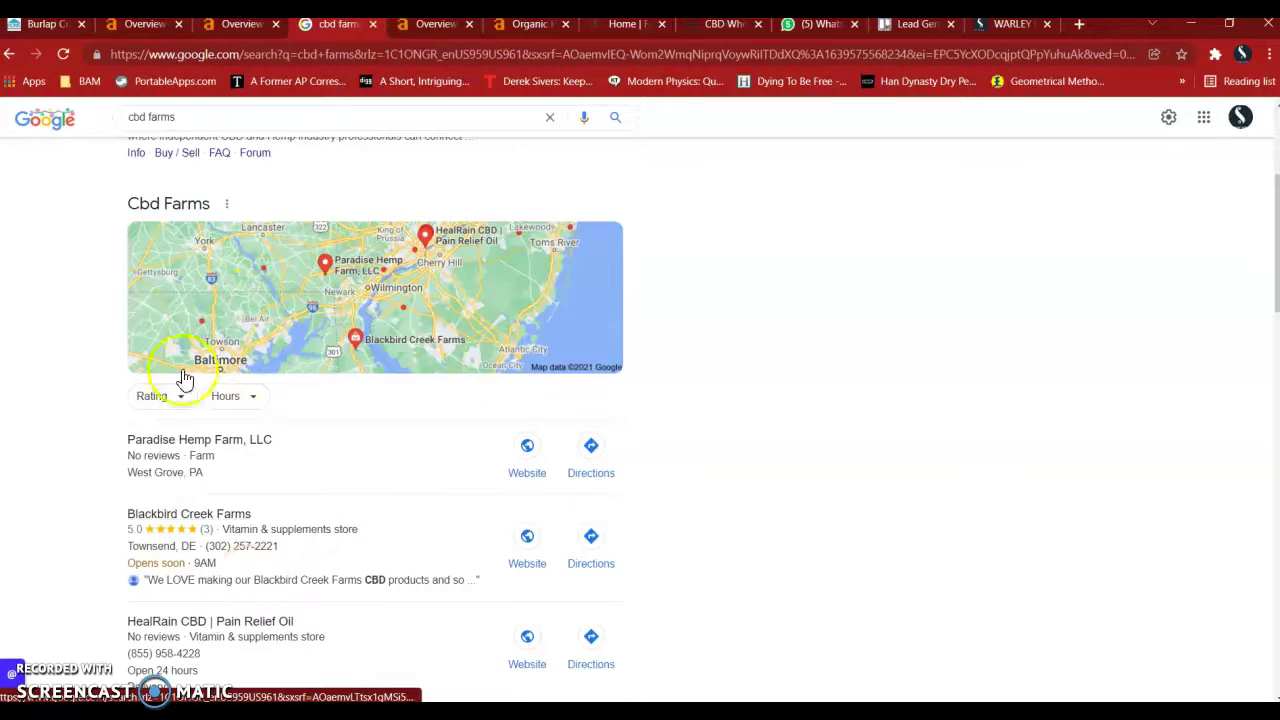
scroll(332, 407, "down", 1)
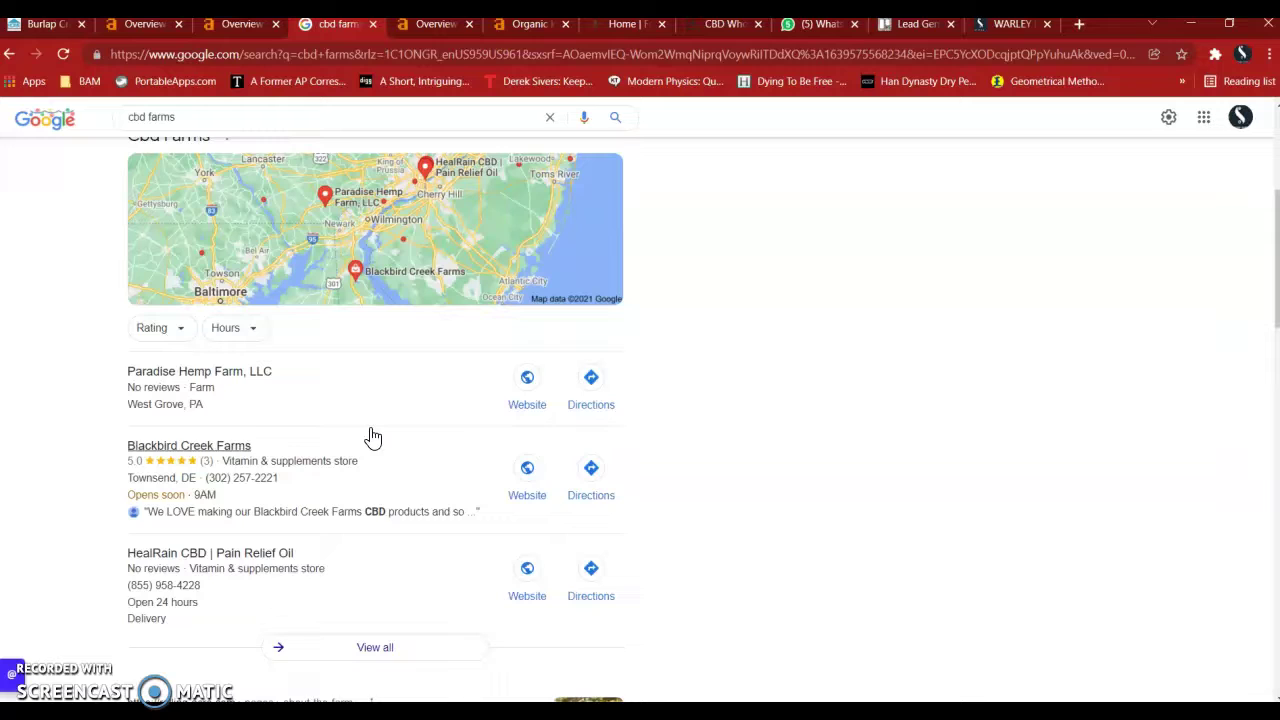
left_click(798, 317)
middle_click(214, 486)
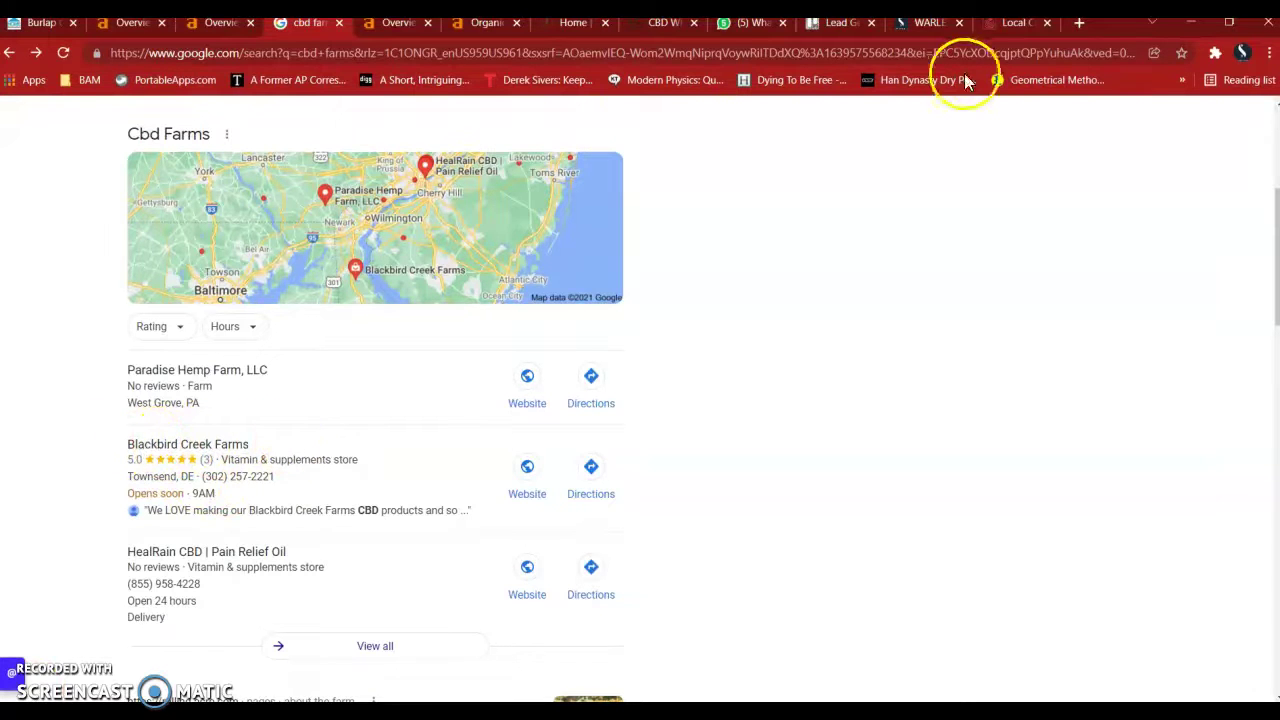
left_click(1016, 25)
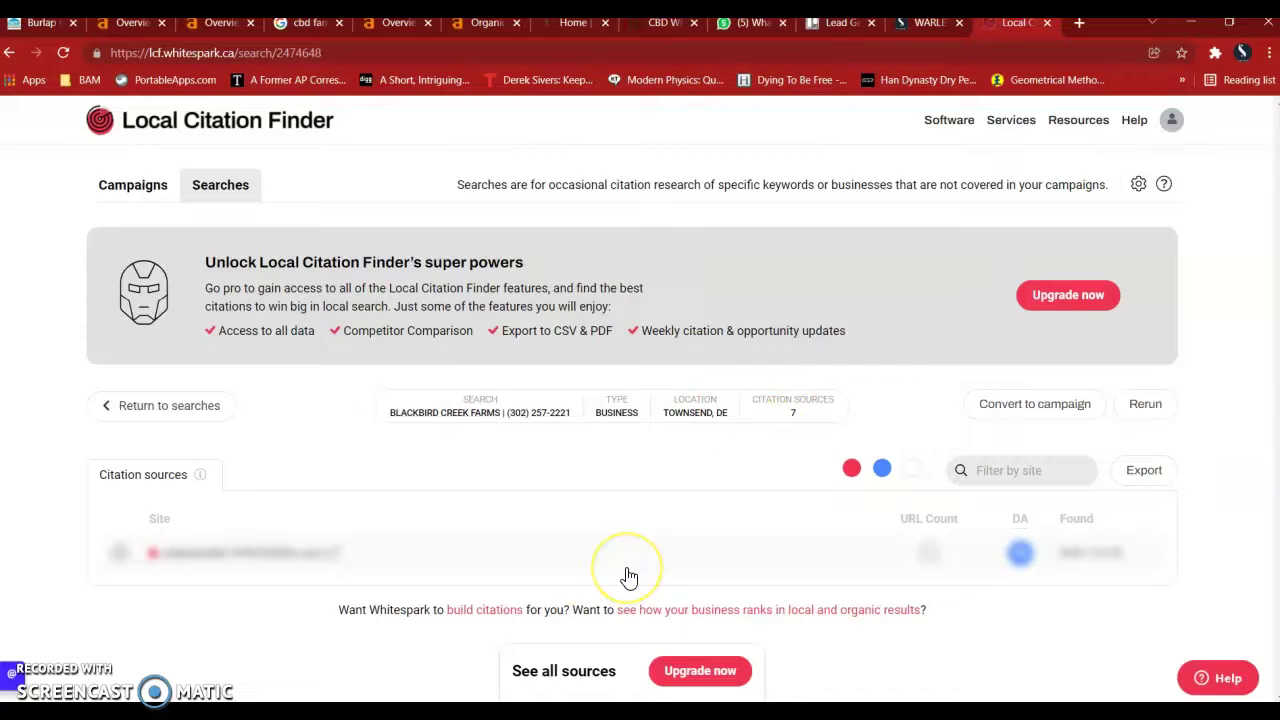
left_click(692, 525)
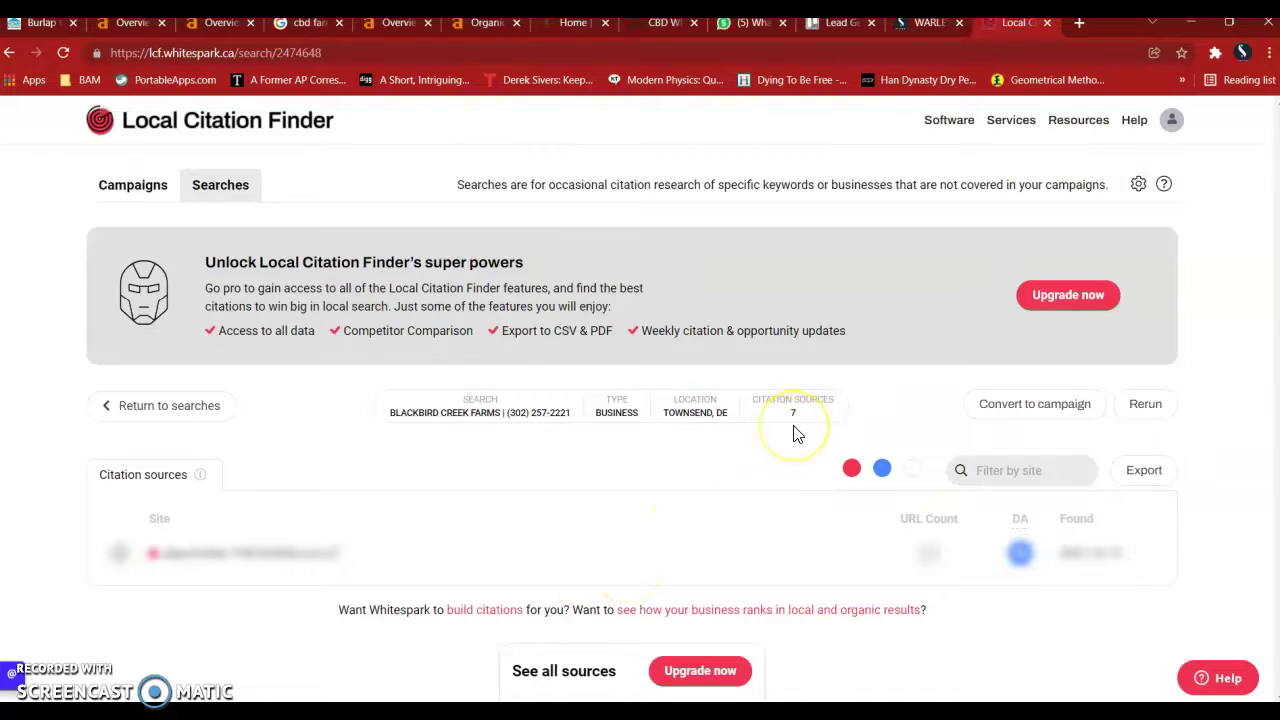
left_click(949, 119)
left_click(290, 22)
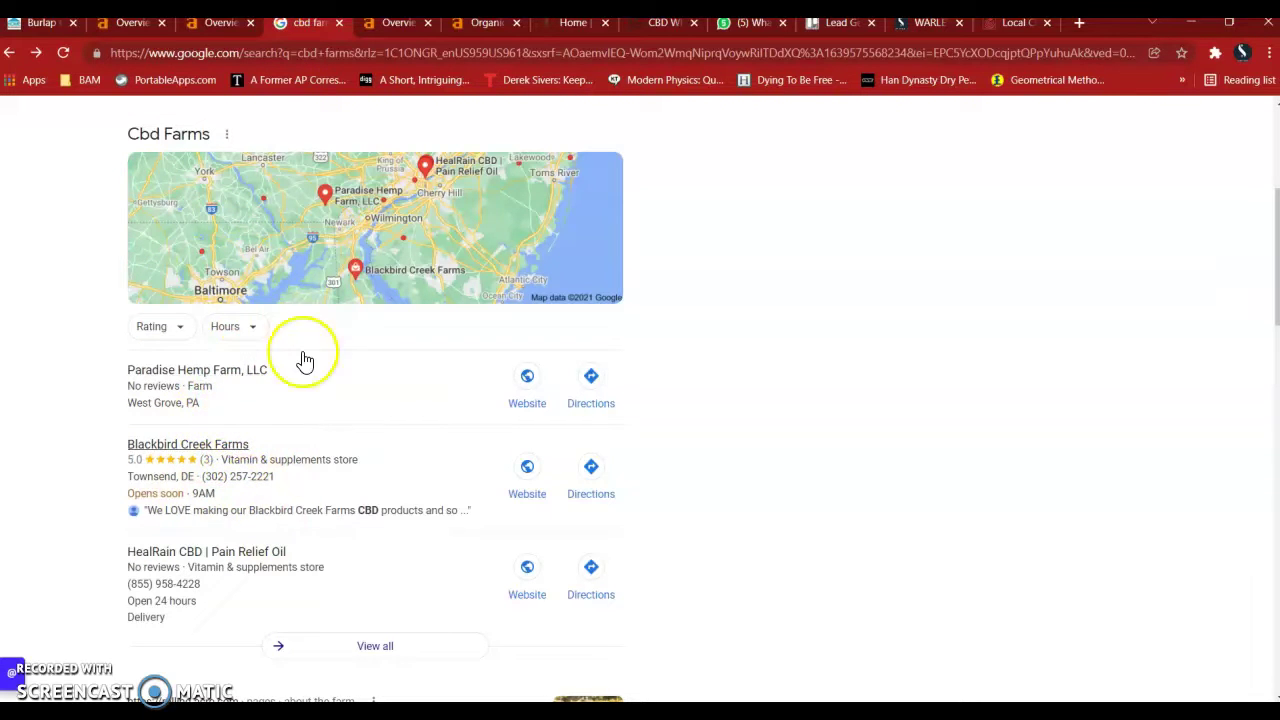
- Find the Haygood Farms organic result below Rolling Acre Farm and copy its link address
scroll(293, 395, "up", 4)
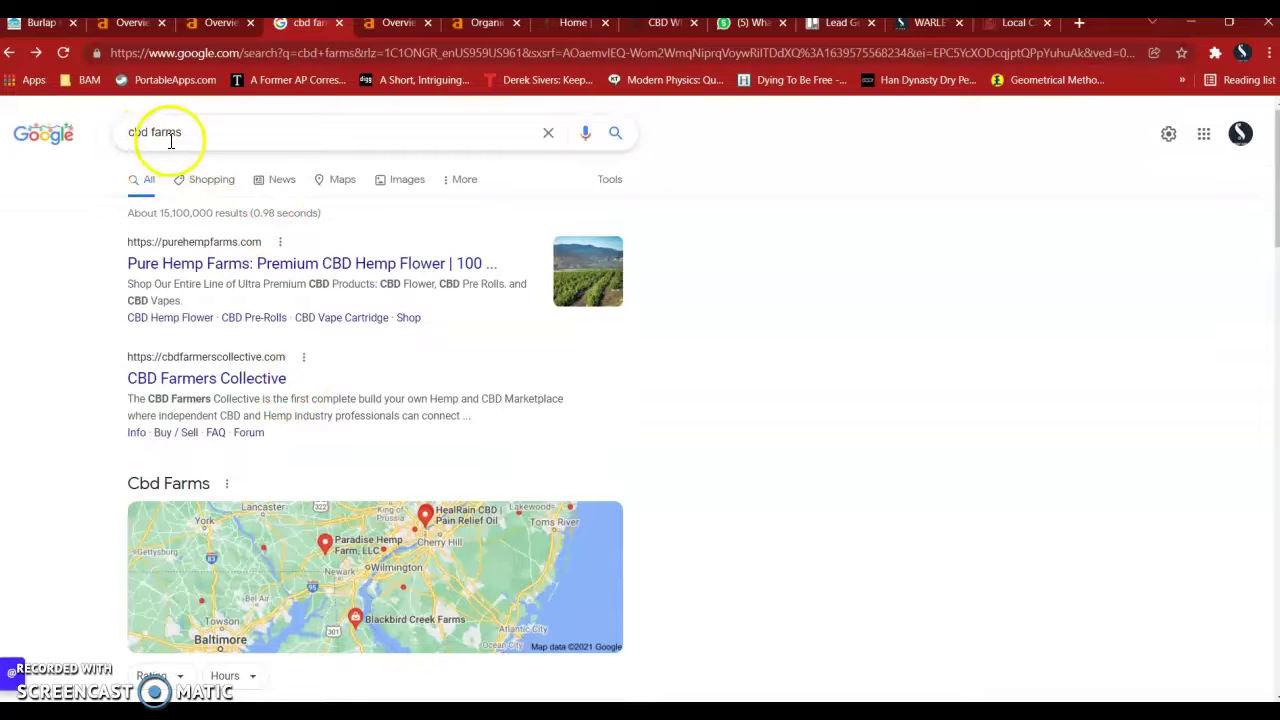
scroll(249, 455, "down", 3)
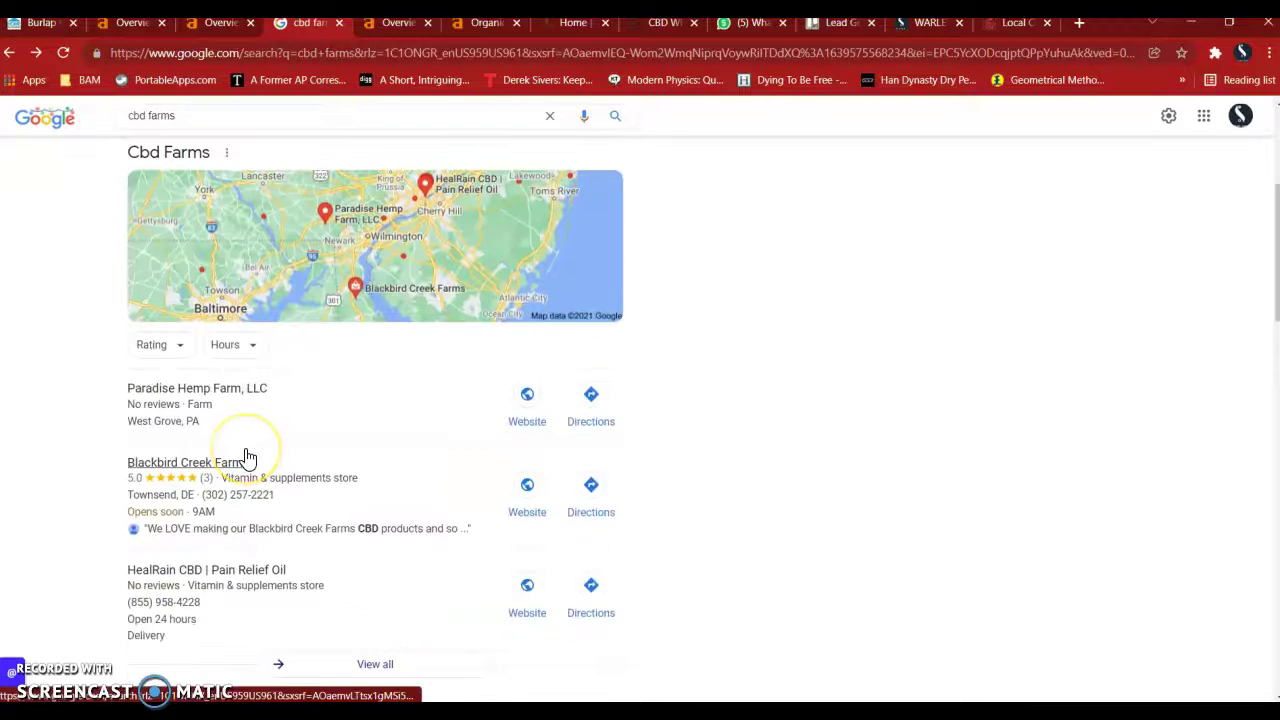
scroll(249, 457, "down", 4)
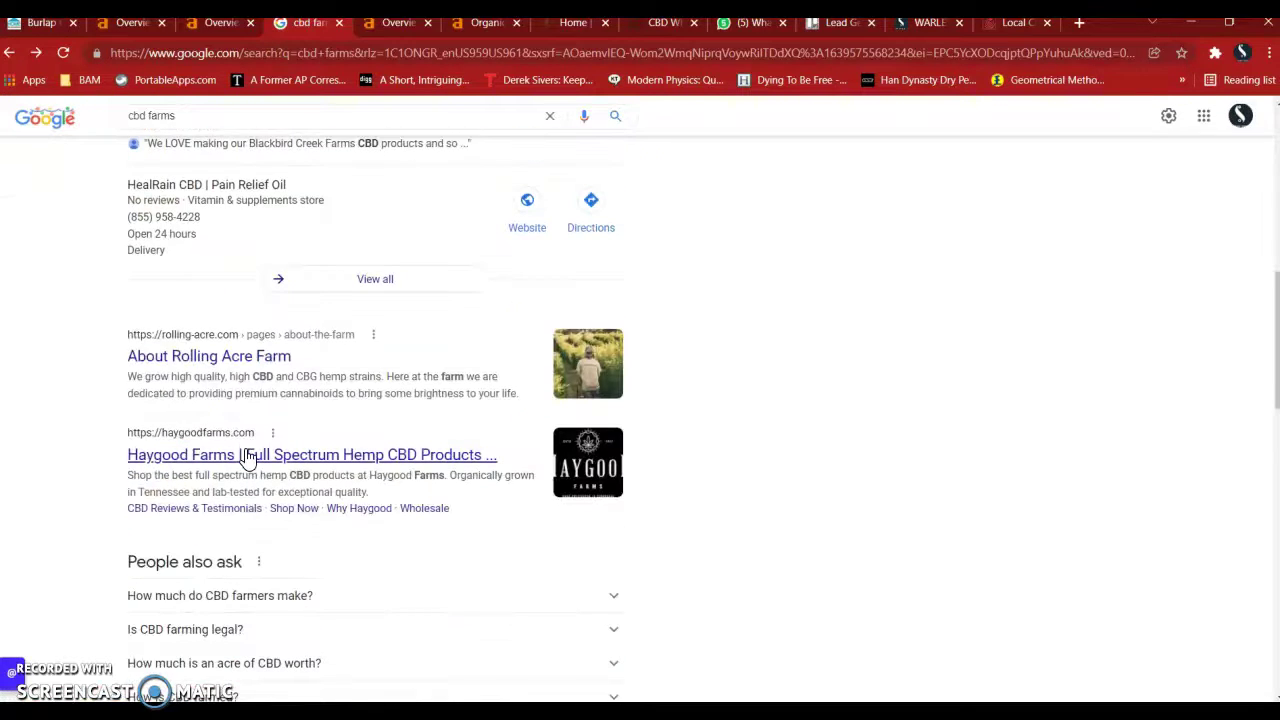
scroll(249, 369, "down", 2)
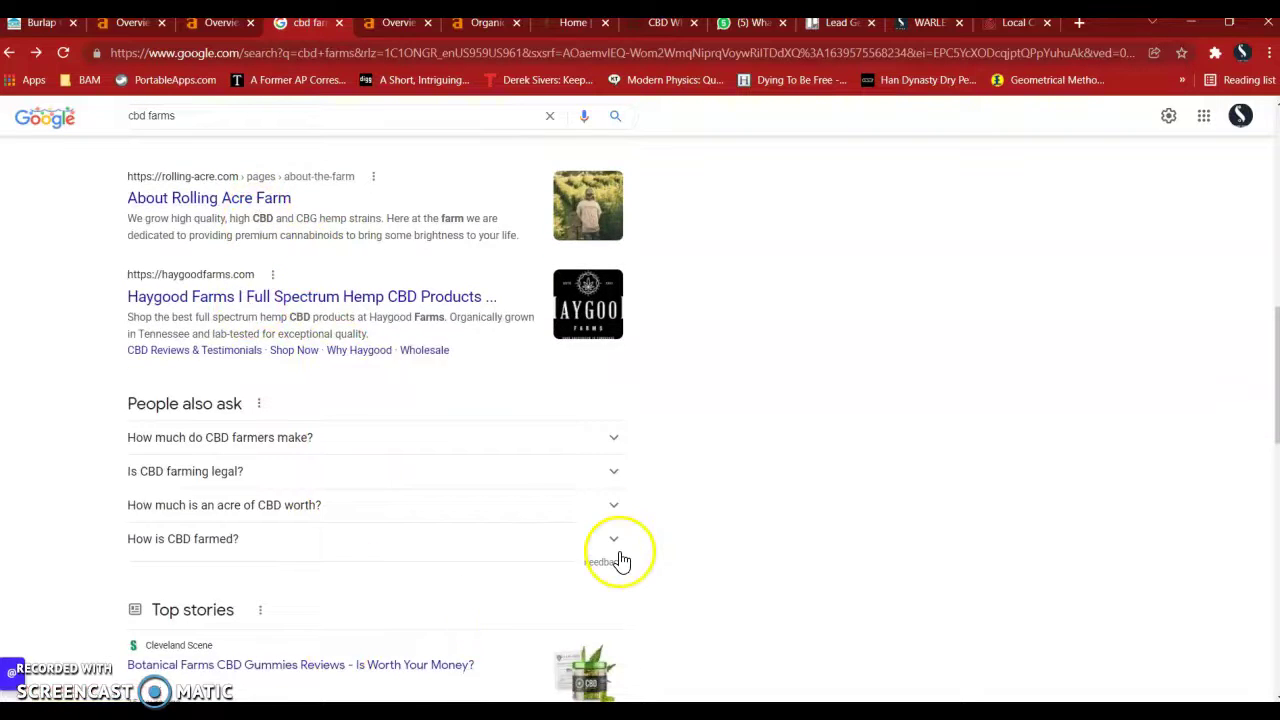
scroll(620, 560, "down", 4)
scroll(775, 449, "down", 6)
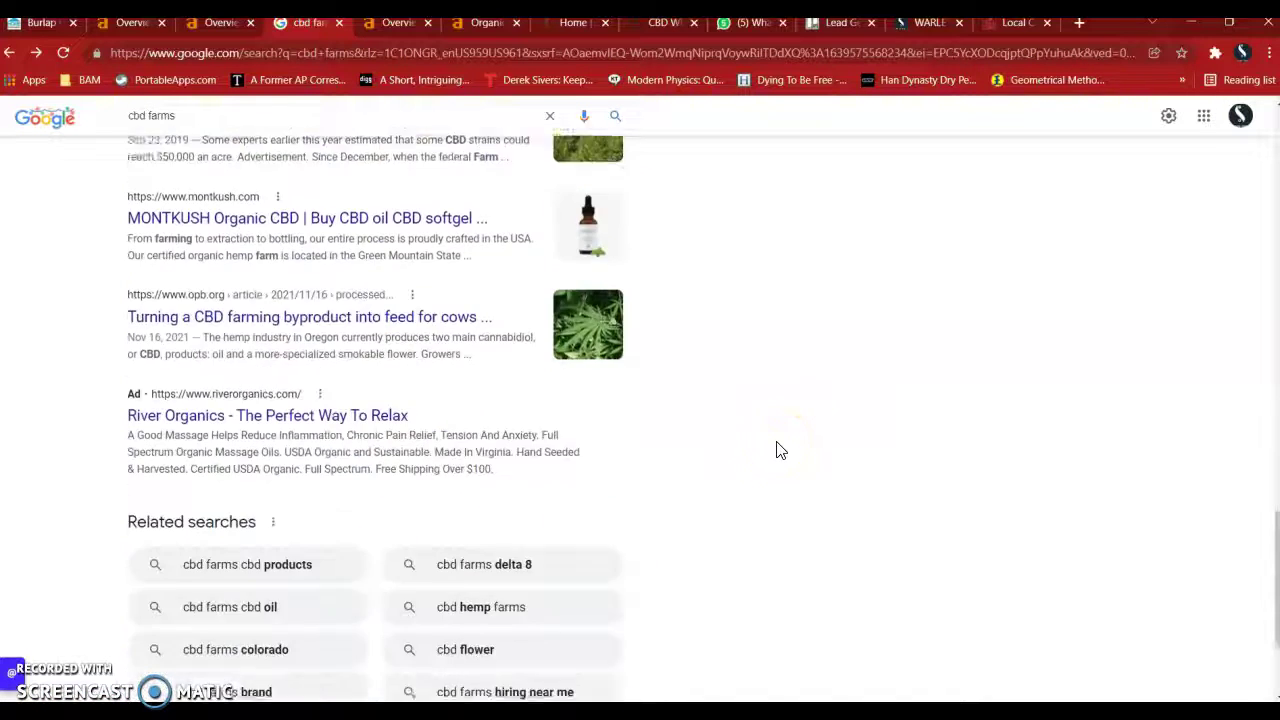
scroll(781, 451, "down", 1)
scroll(778, 450, "up", 10)
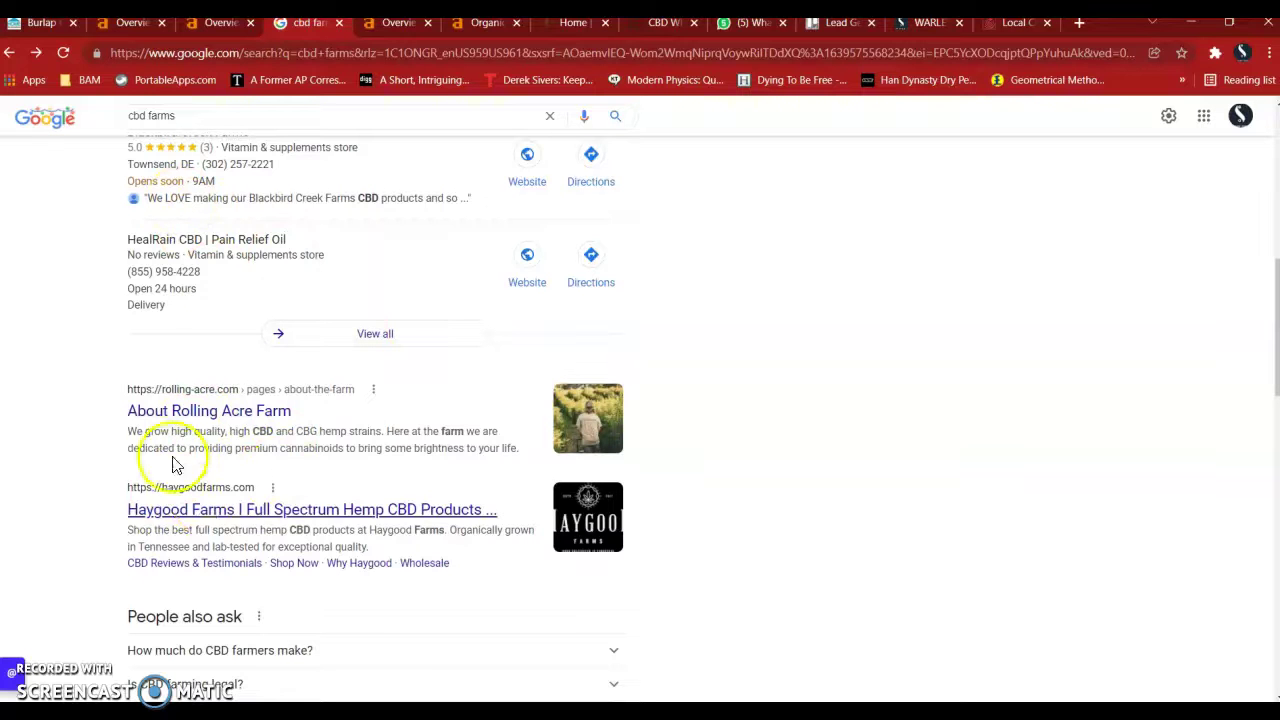
right_click(222, 512)
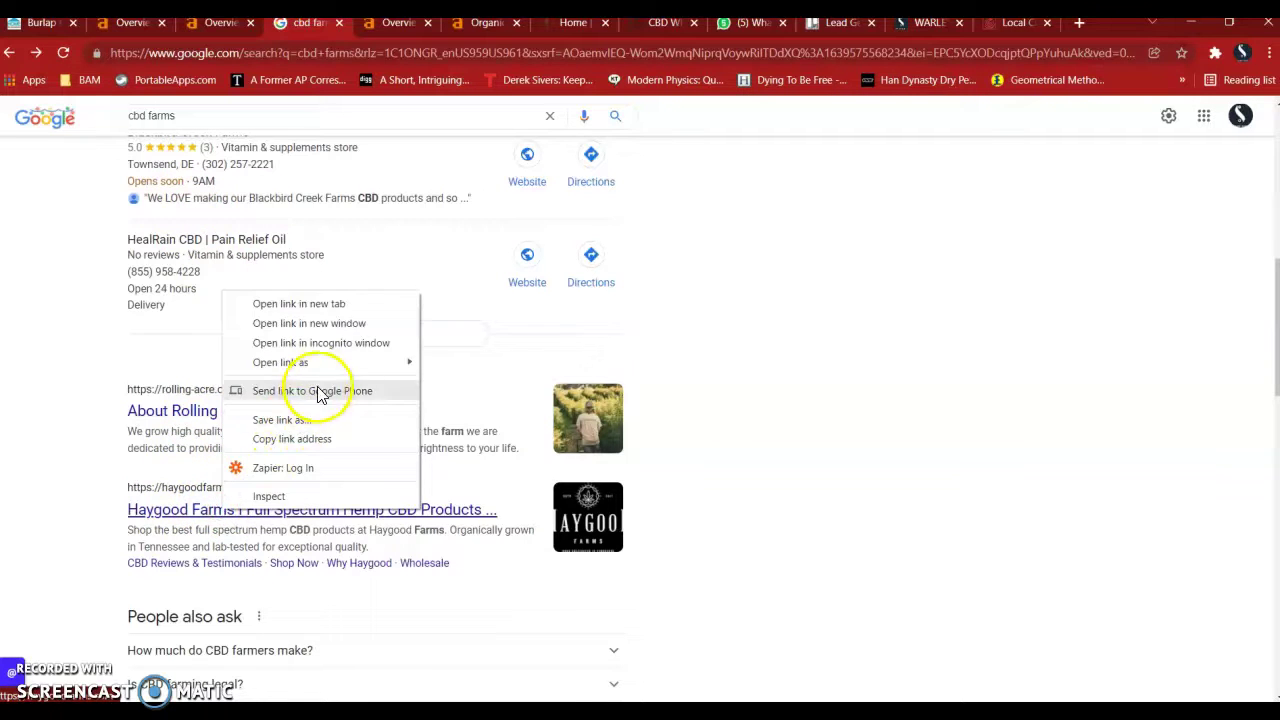
left_click(297, 438)
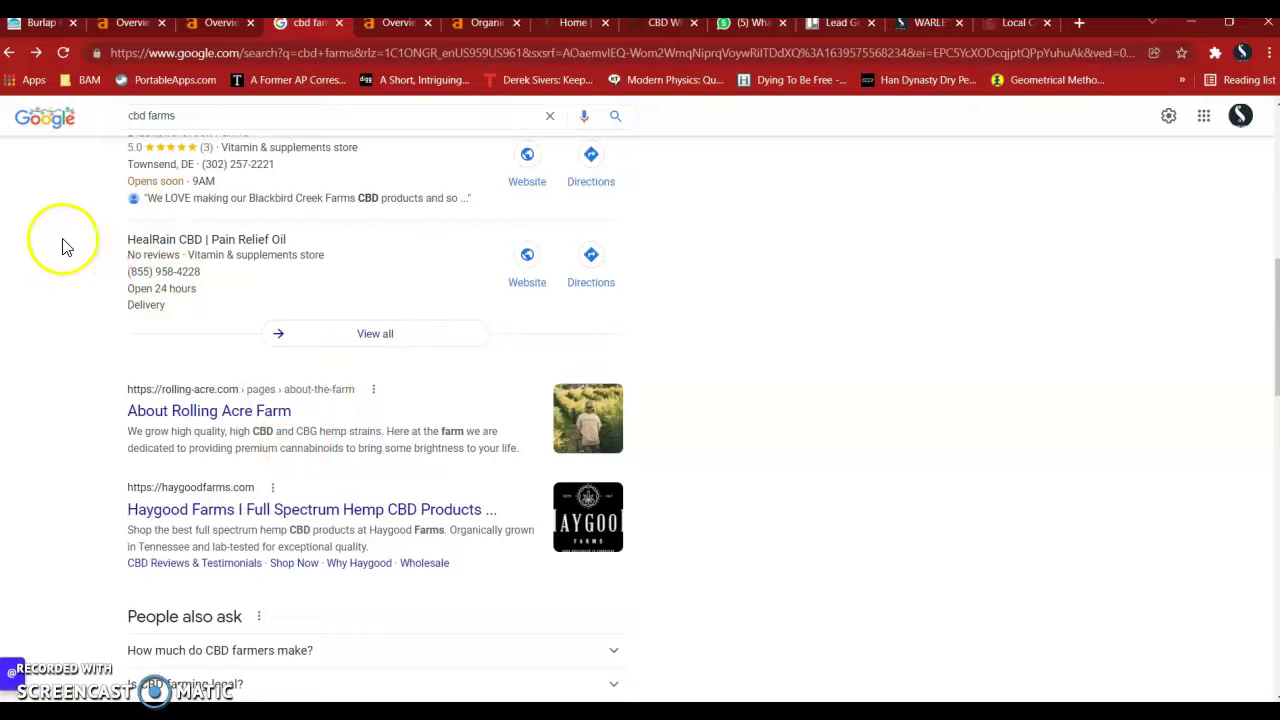
- From the rolling-acre.com overview, open the report of 19 referring domains, led by pacannabisconnection.com
left_click(215, 30)
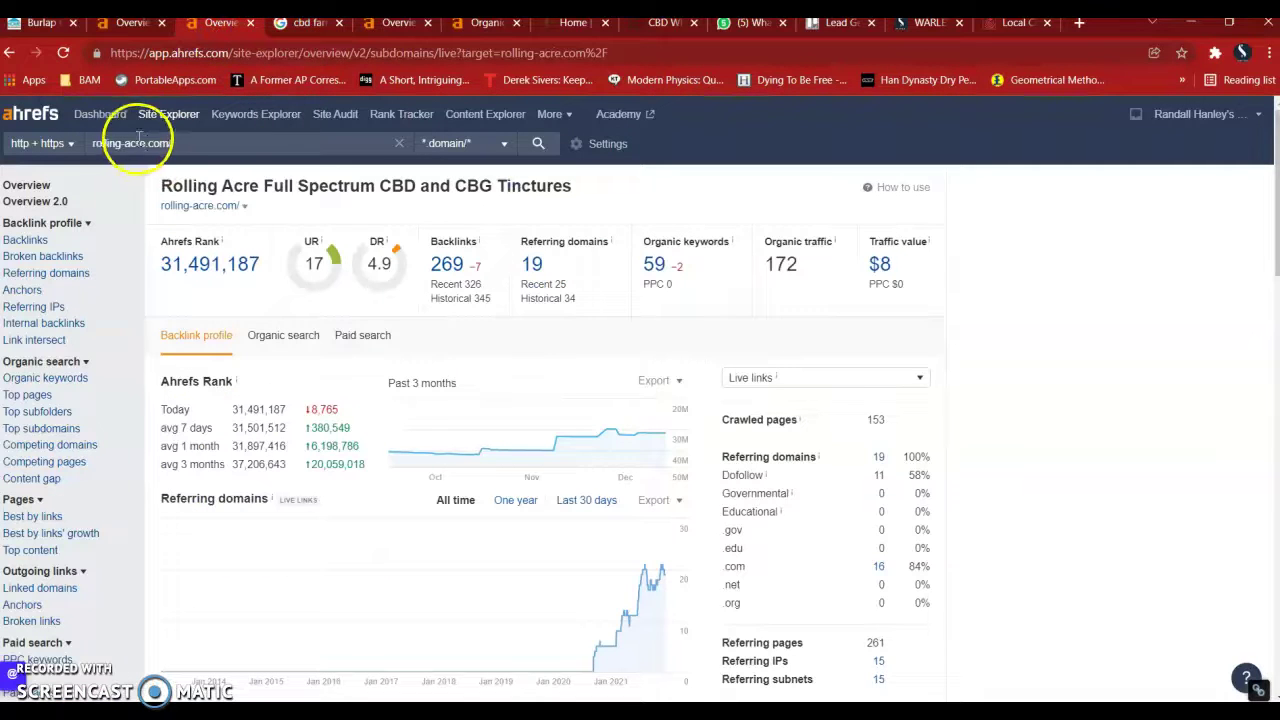
left_click(309, 26)
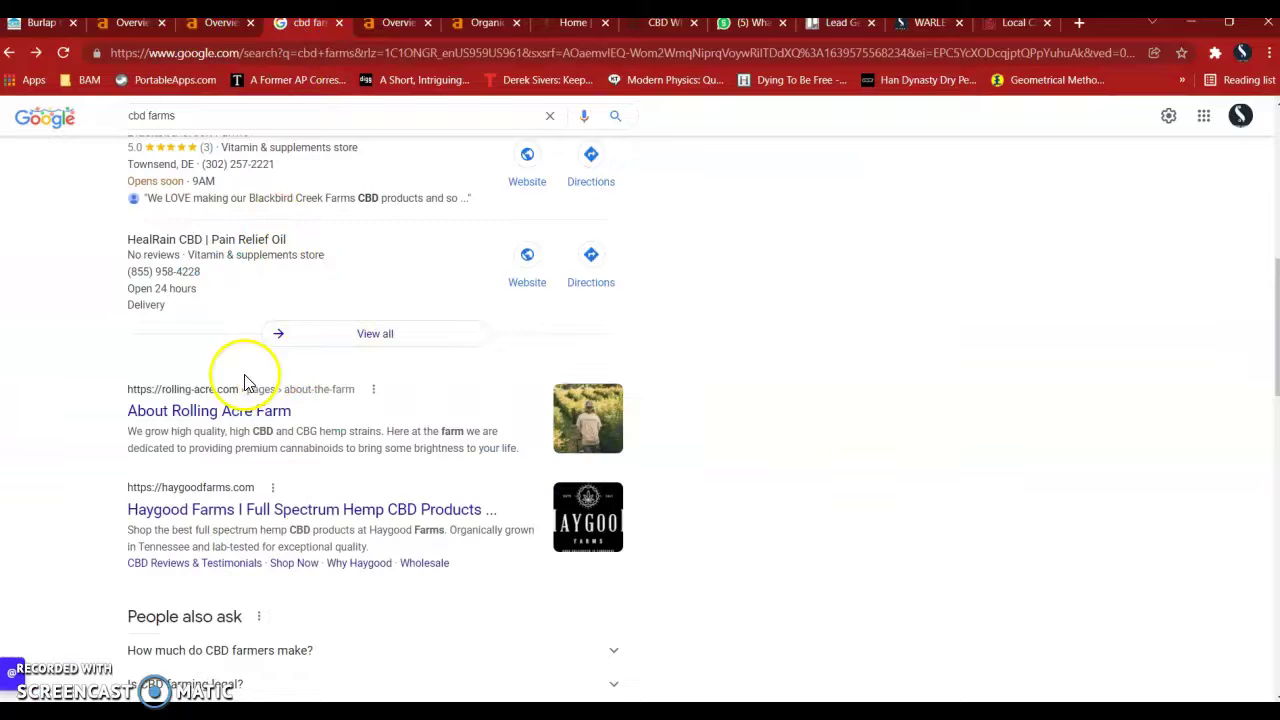
left_click(222, 30)
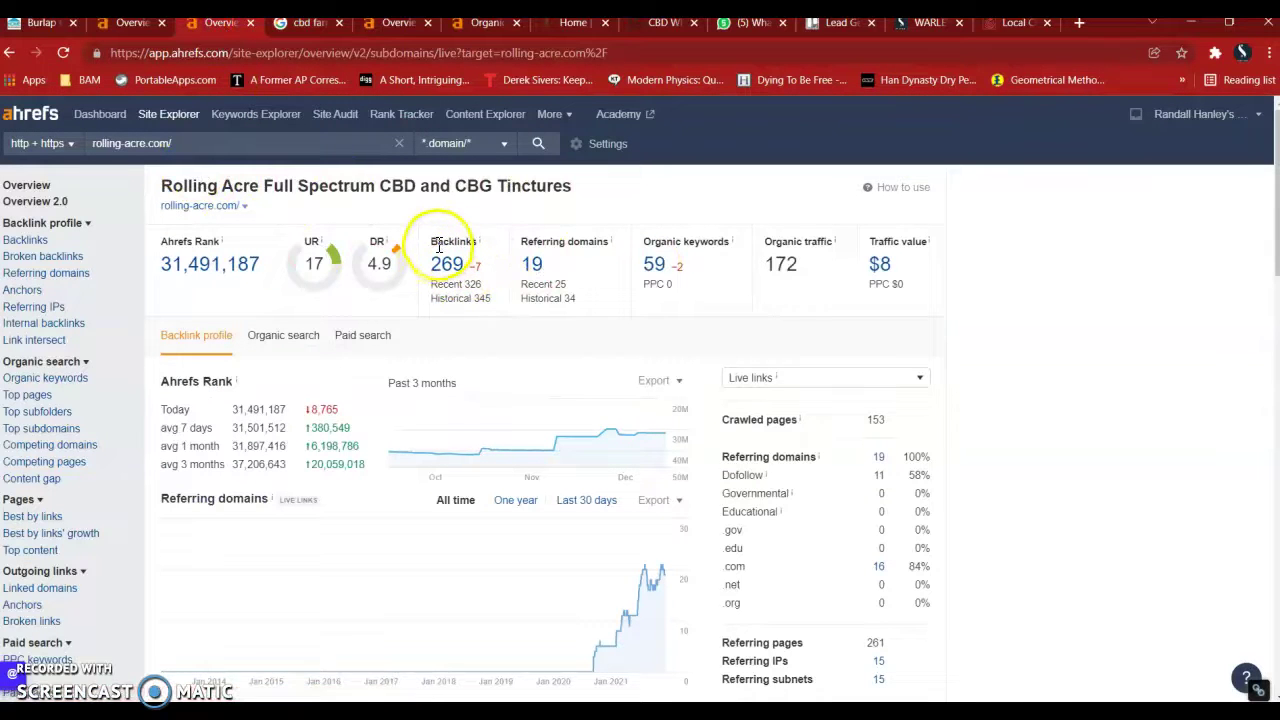
left_click(537, 268)
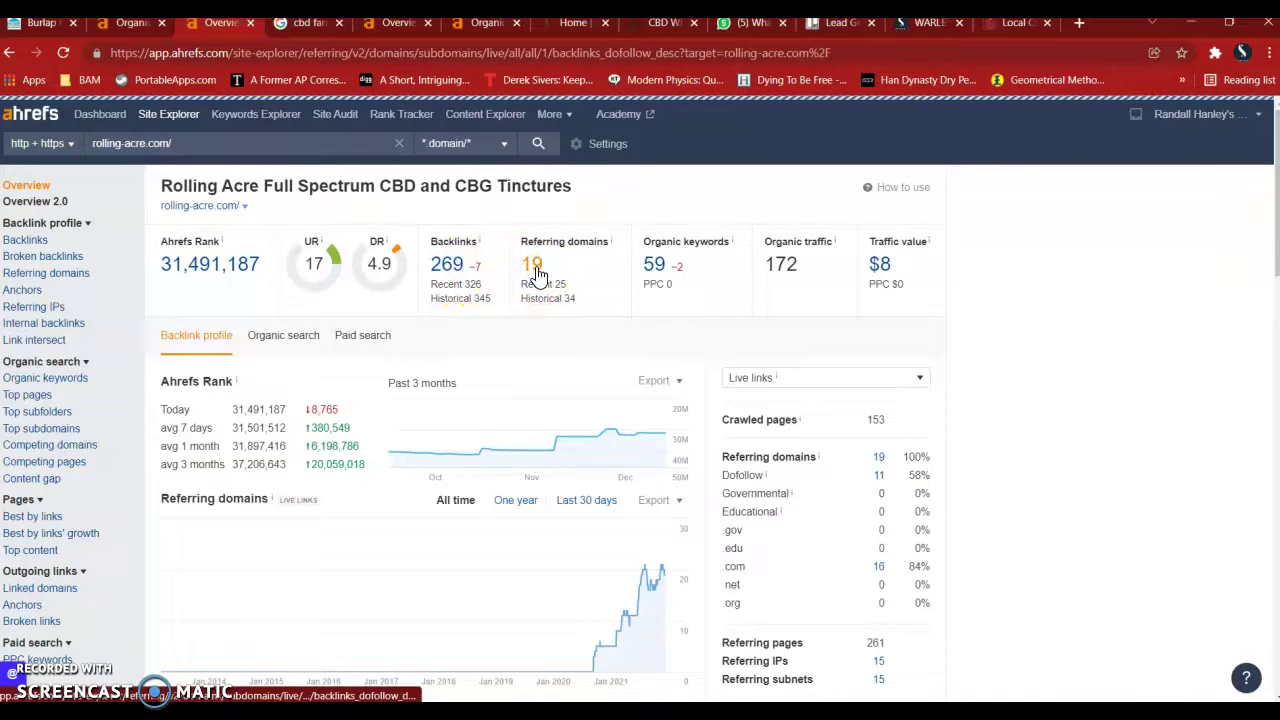
scroll(358, 513, "down", 1)
scroll(358, 513, "down", 3)
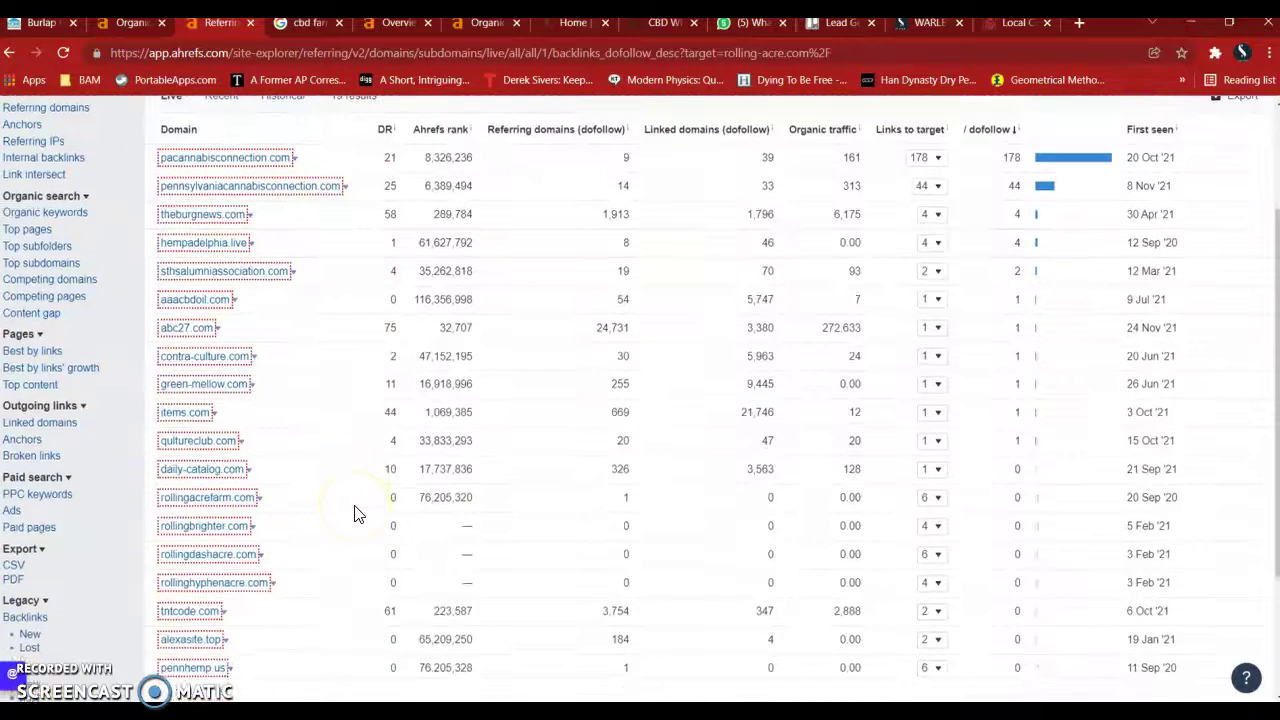
scroll(250, 500, "up", 3)
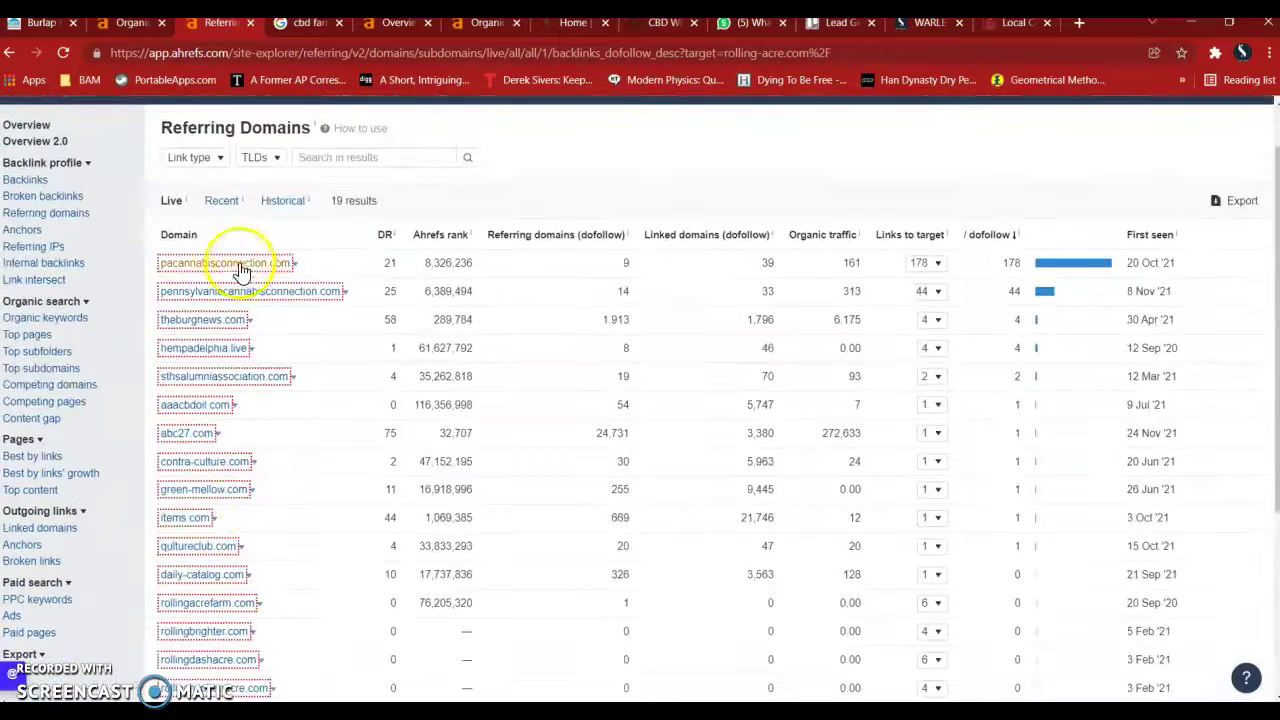
scroll(390, 515, "down", 1)
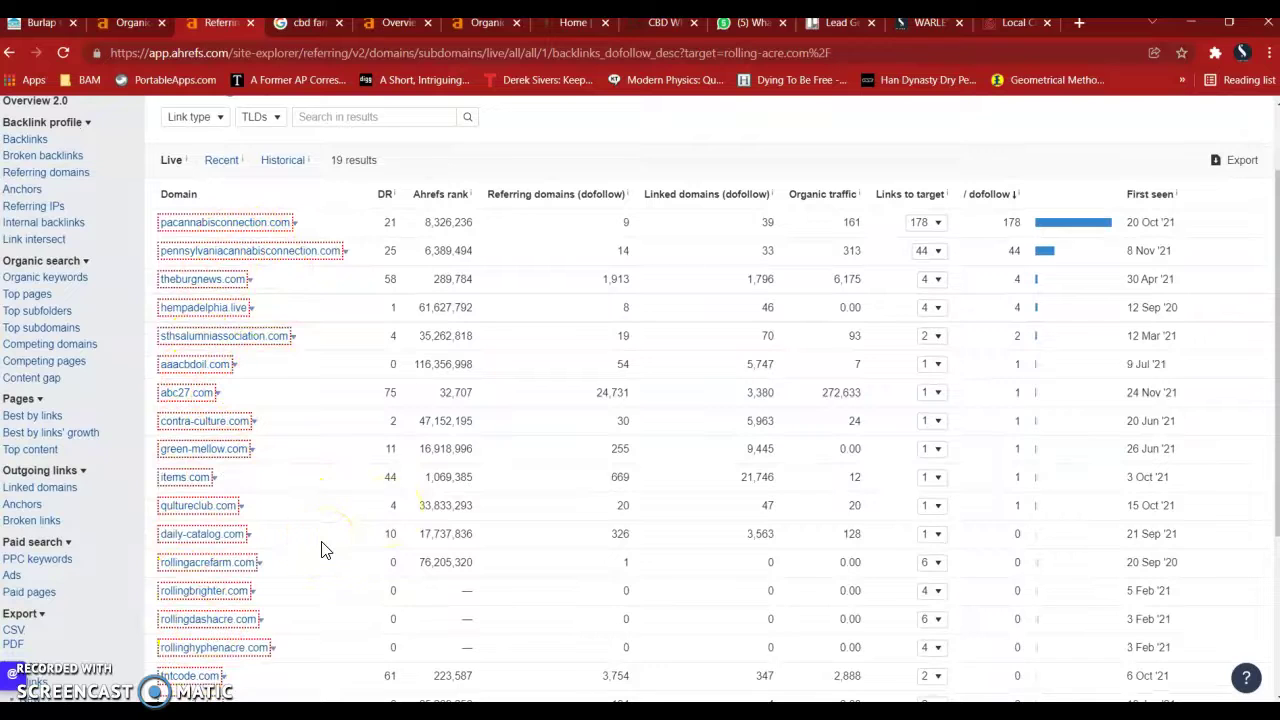
scroll(322, 550, "up", 2)
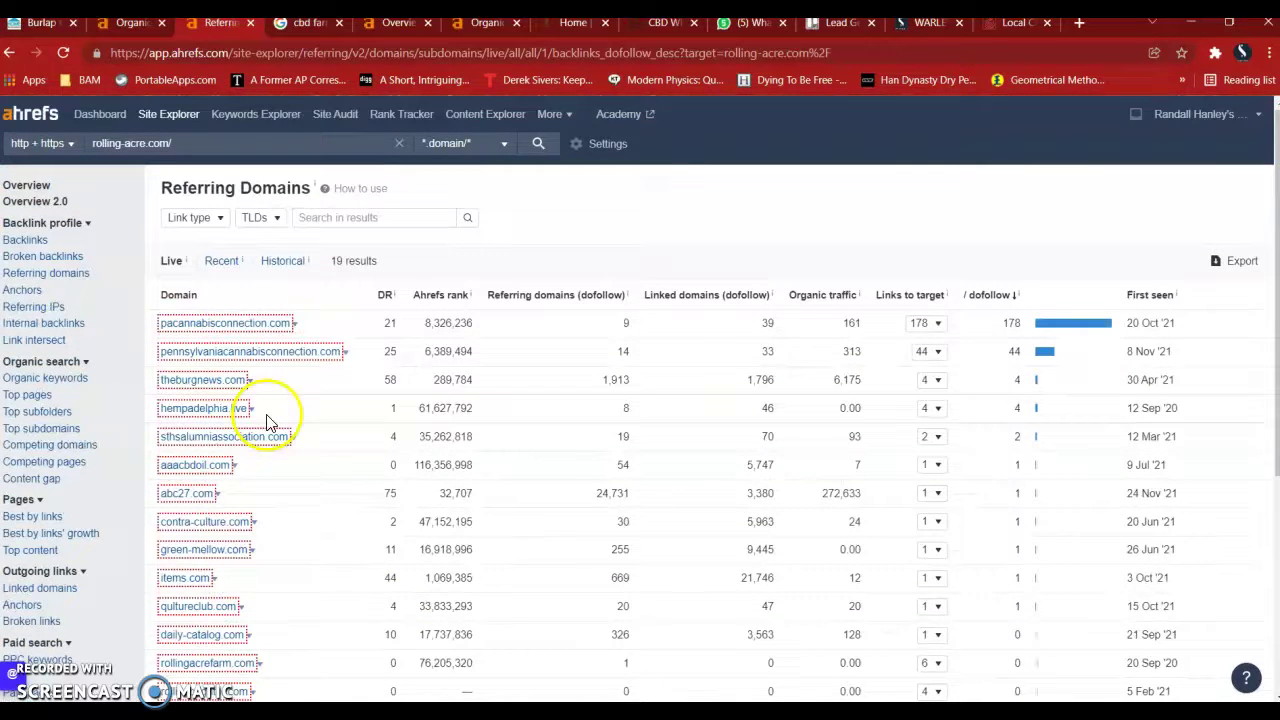
- Copy the Haygood Farms result's link address from the cbd farms search results
left_click(310, 22)
scroll(290, 468, "down", 1)
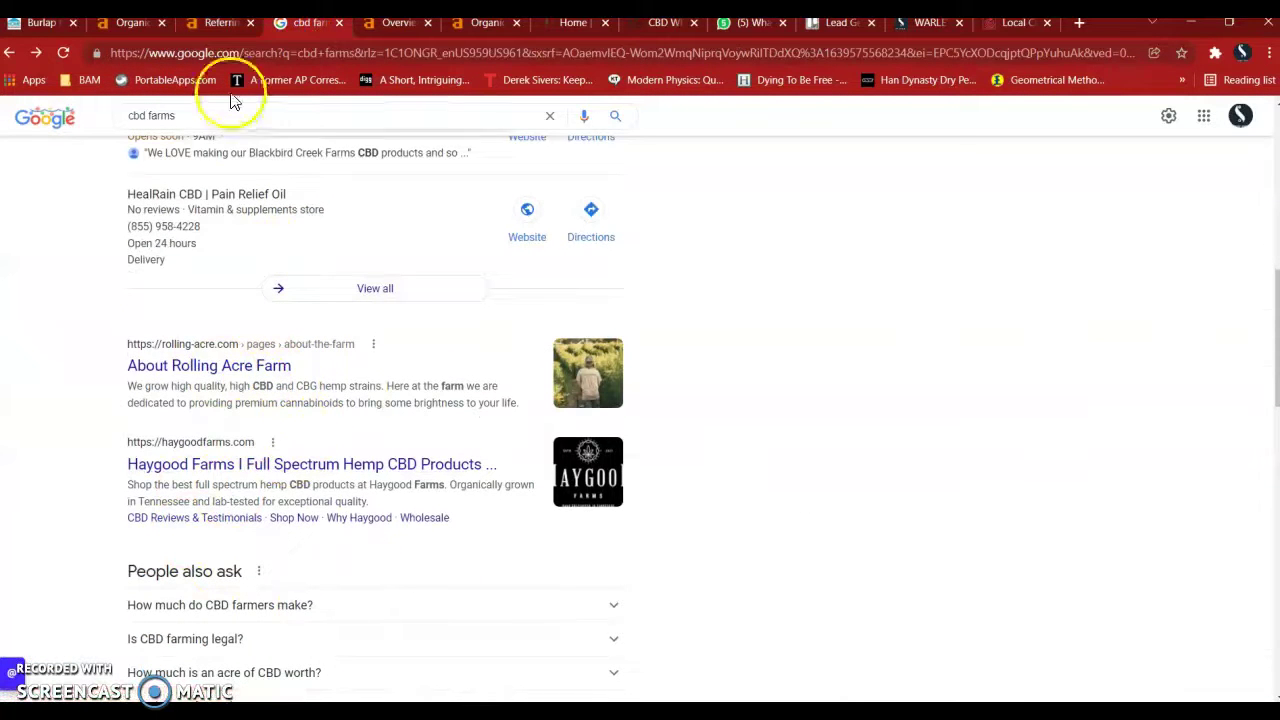
right_click(215, 467)
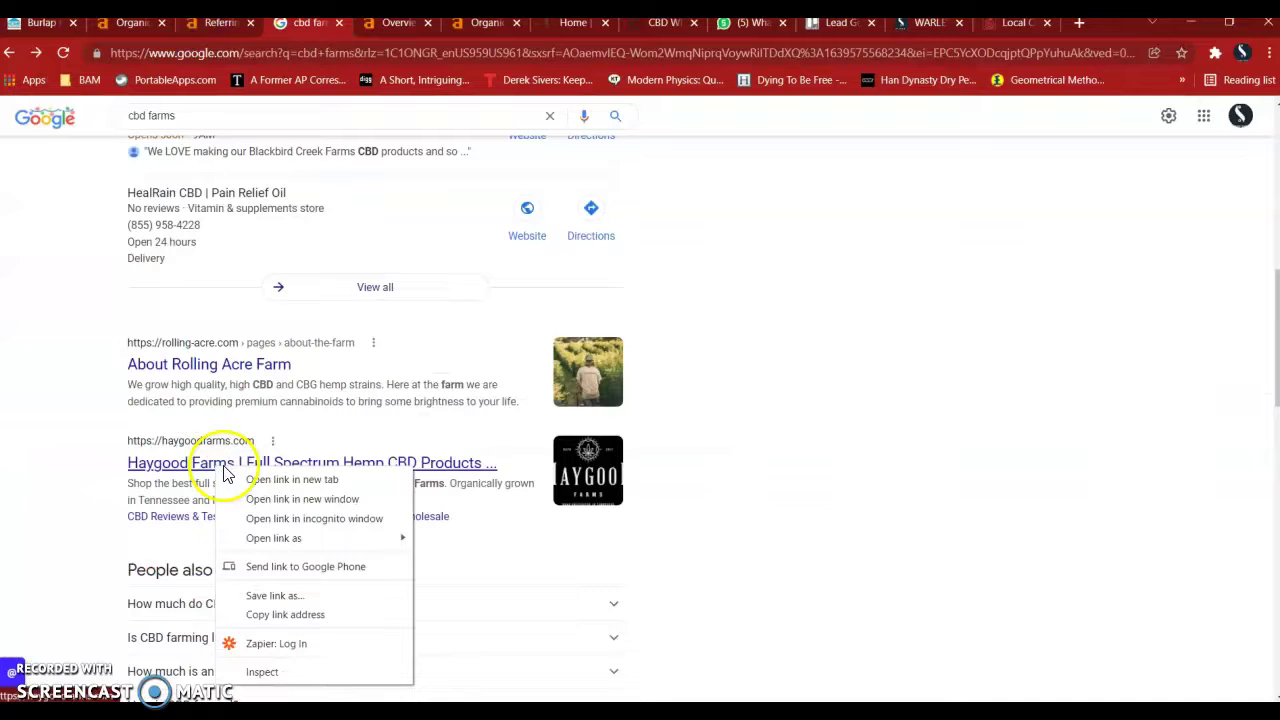
left_click(286, 614)
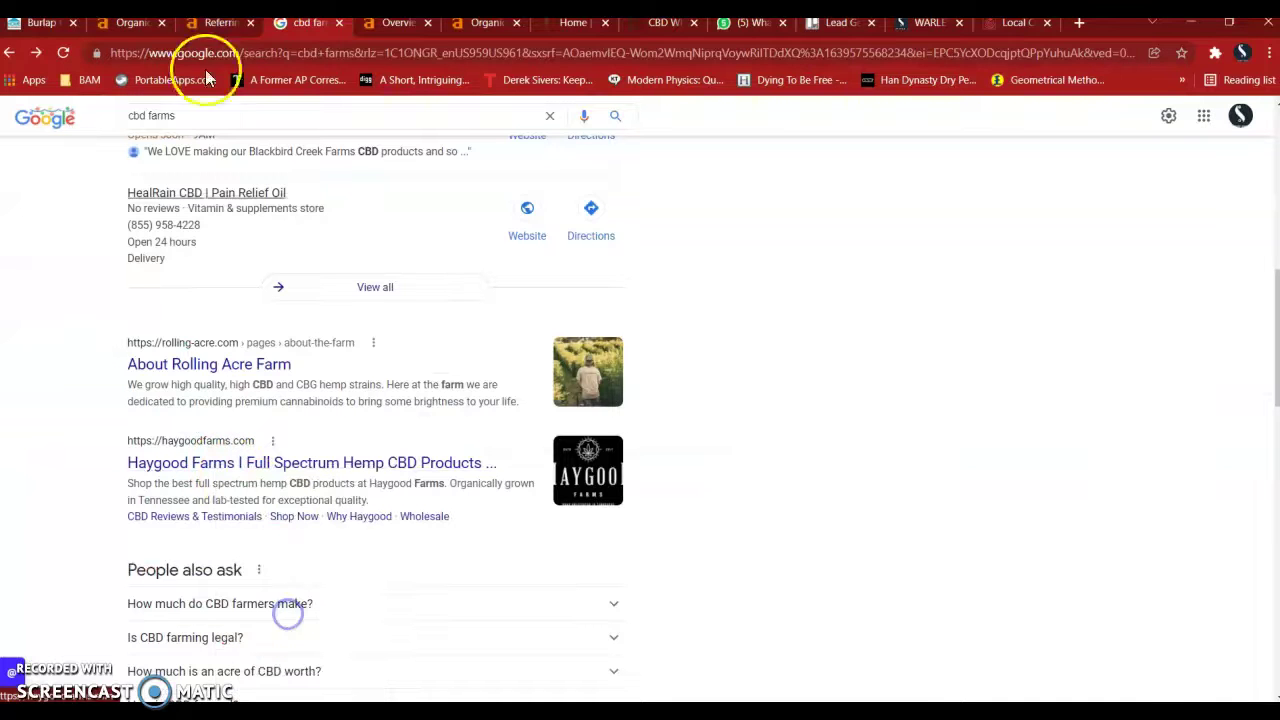
- Paste the address as the Ahrefs target and open the haygoodfarms.com overview
left_click(207, 26)
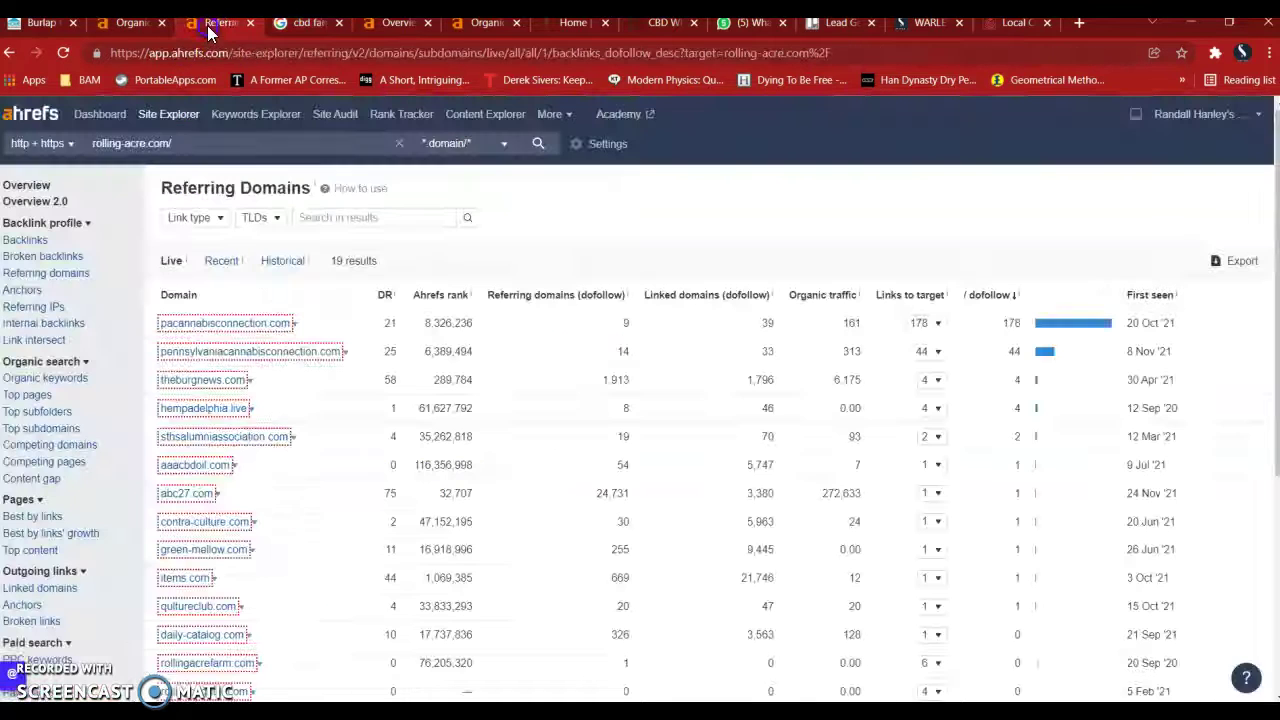
right_click(196, 139)
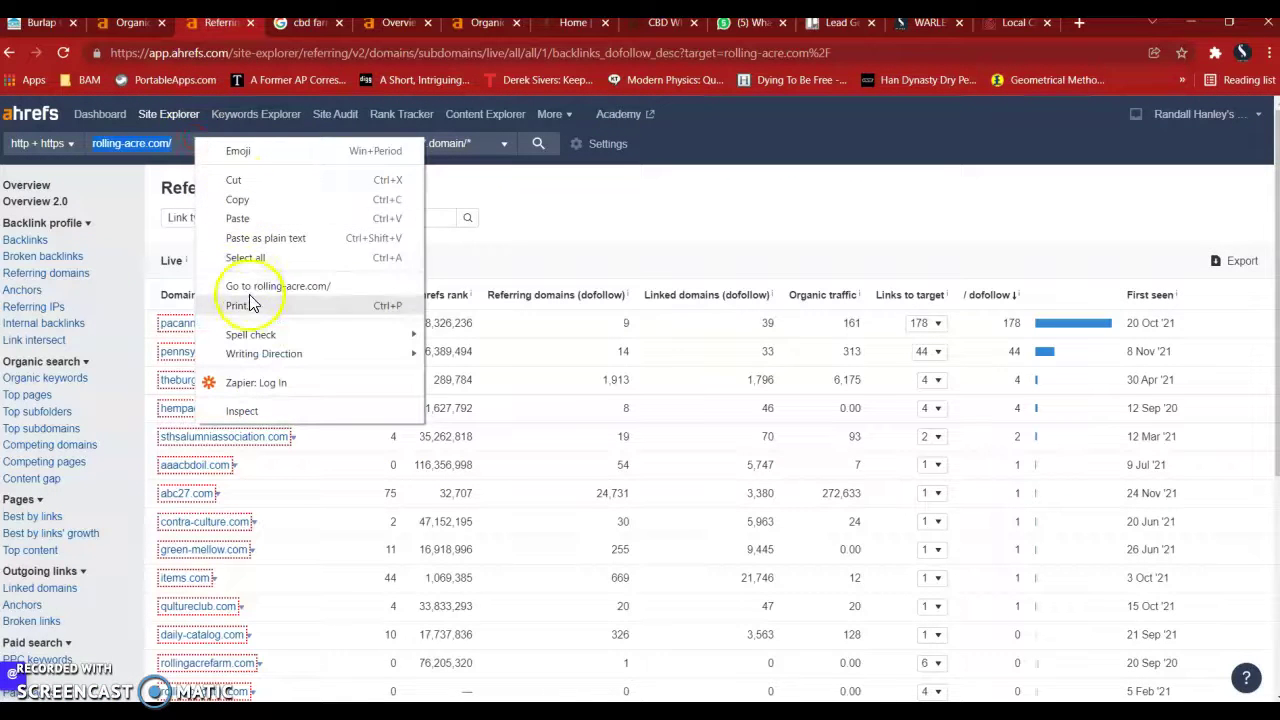
left_click(278, 218)
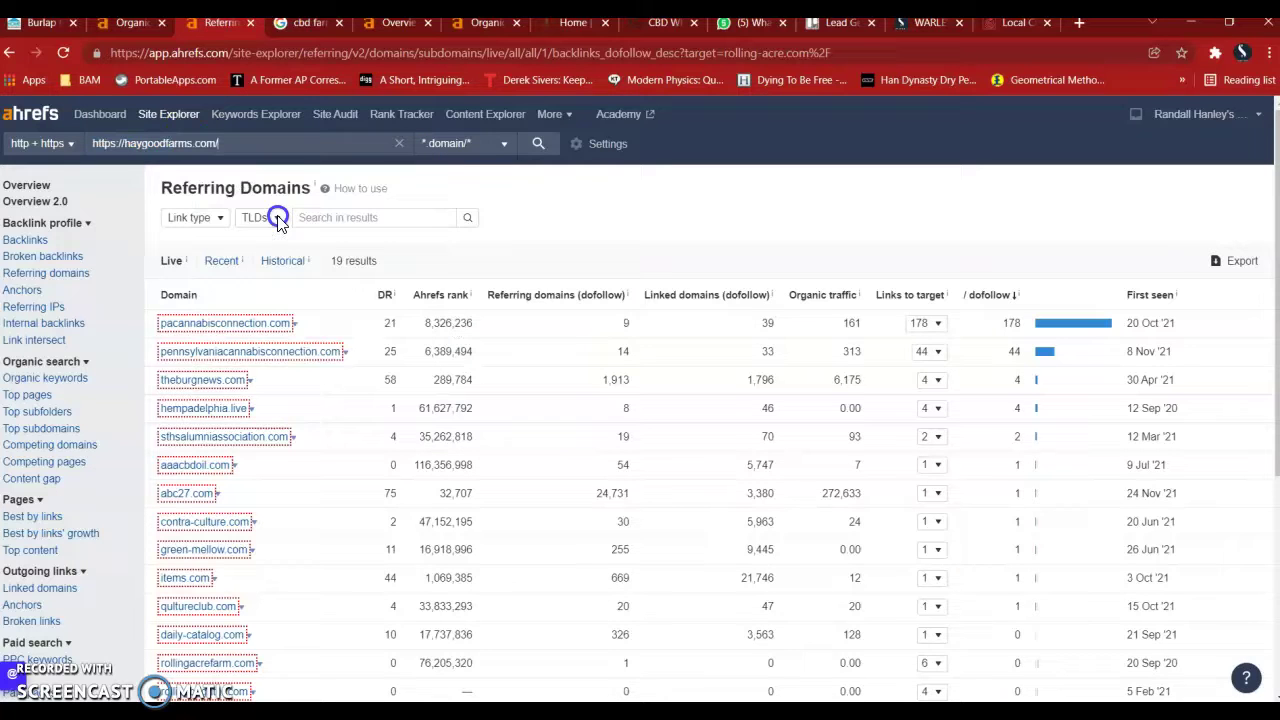
key("Return")
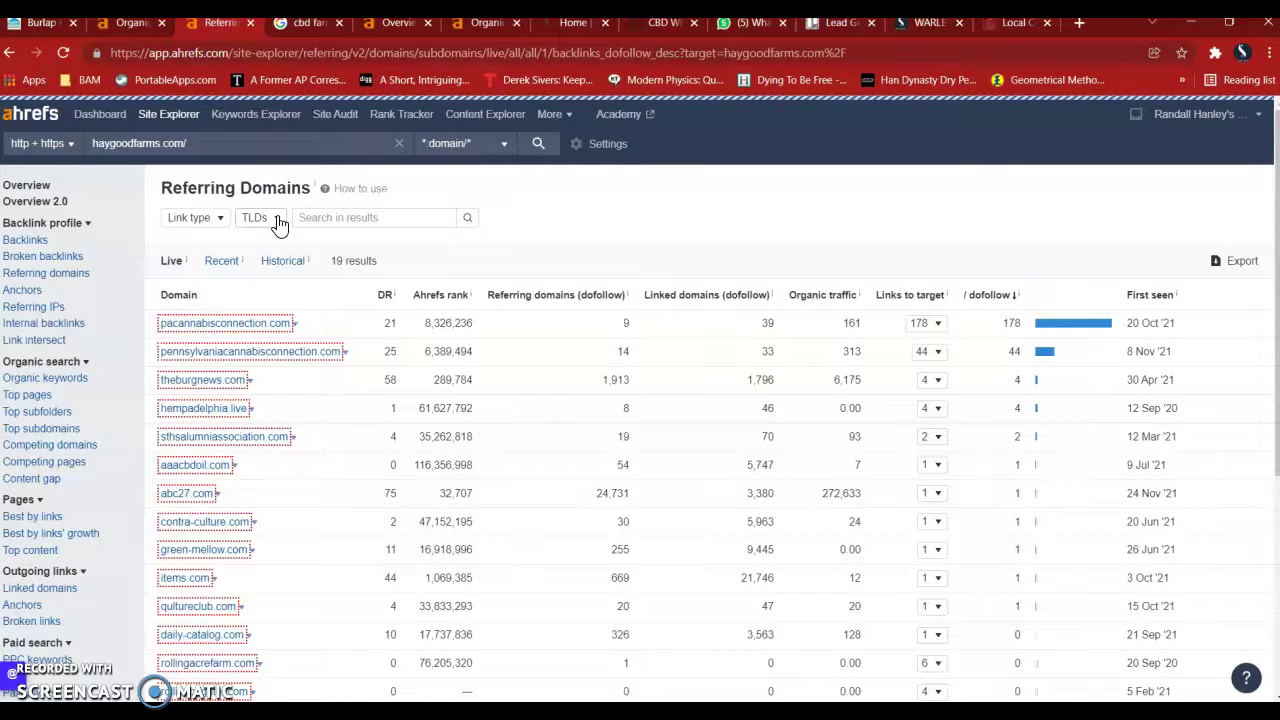
left_click(36, 186)
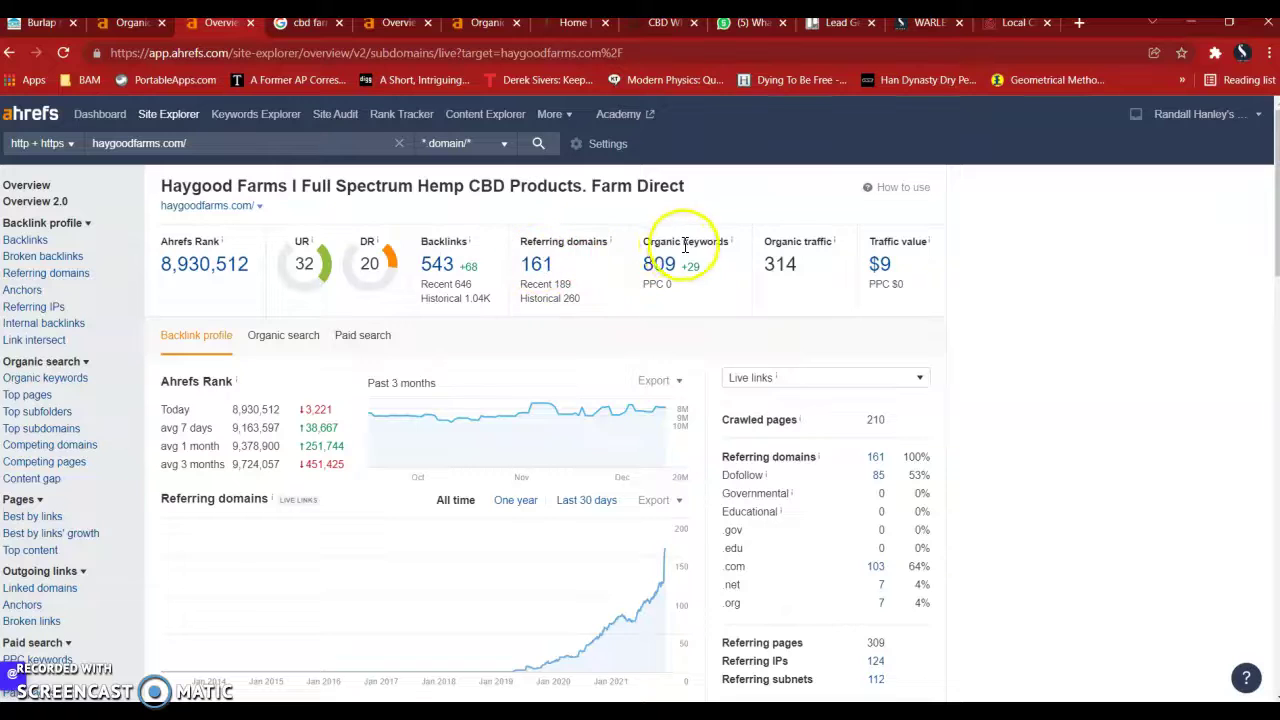
- Open the 809 organic keywords report for haygoodfarms.com, topped by 'is delta 8 synthetic', and scroll through it
left_click(668, 271)
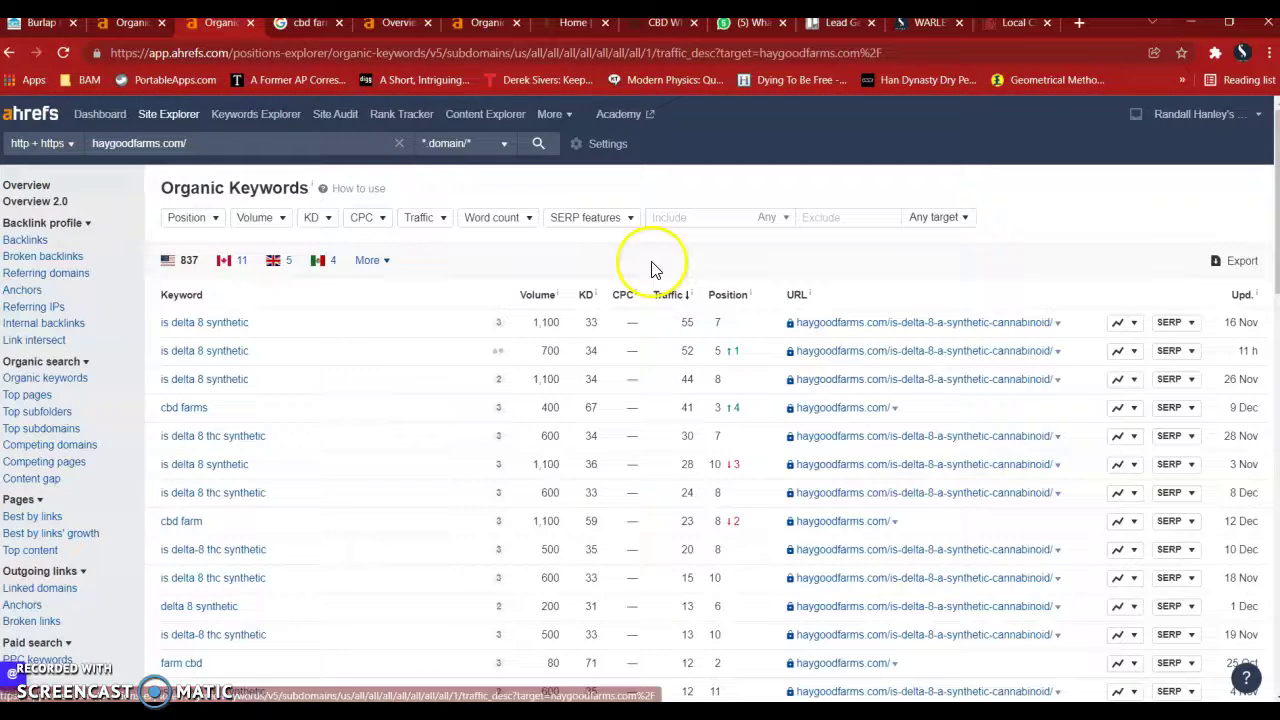
scroll(302, 494, "down", 2)
scroll(302, 498, "down", 7)
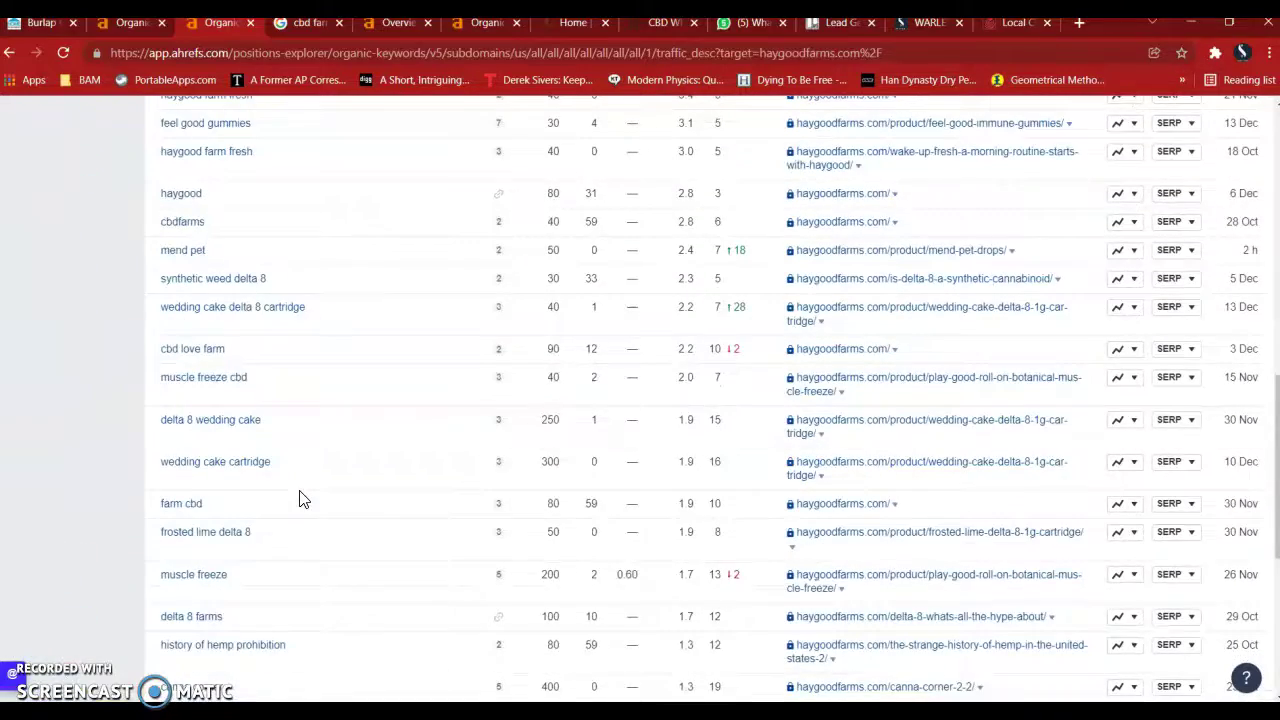
scroll(303, 500, "up", 5)
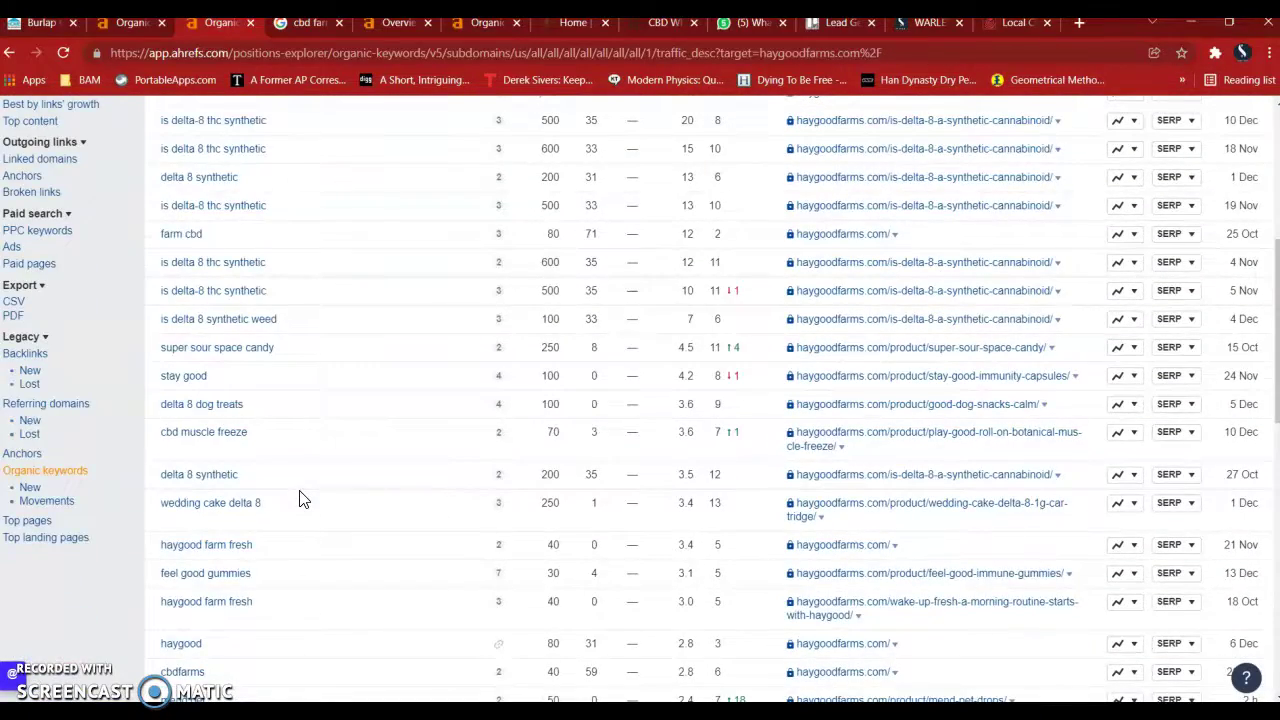
scroll(302, 500, "up", 2)
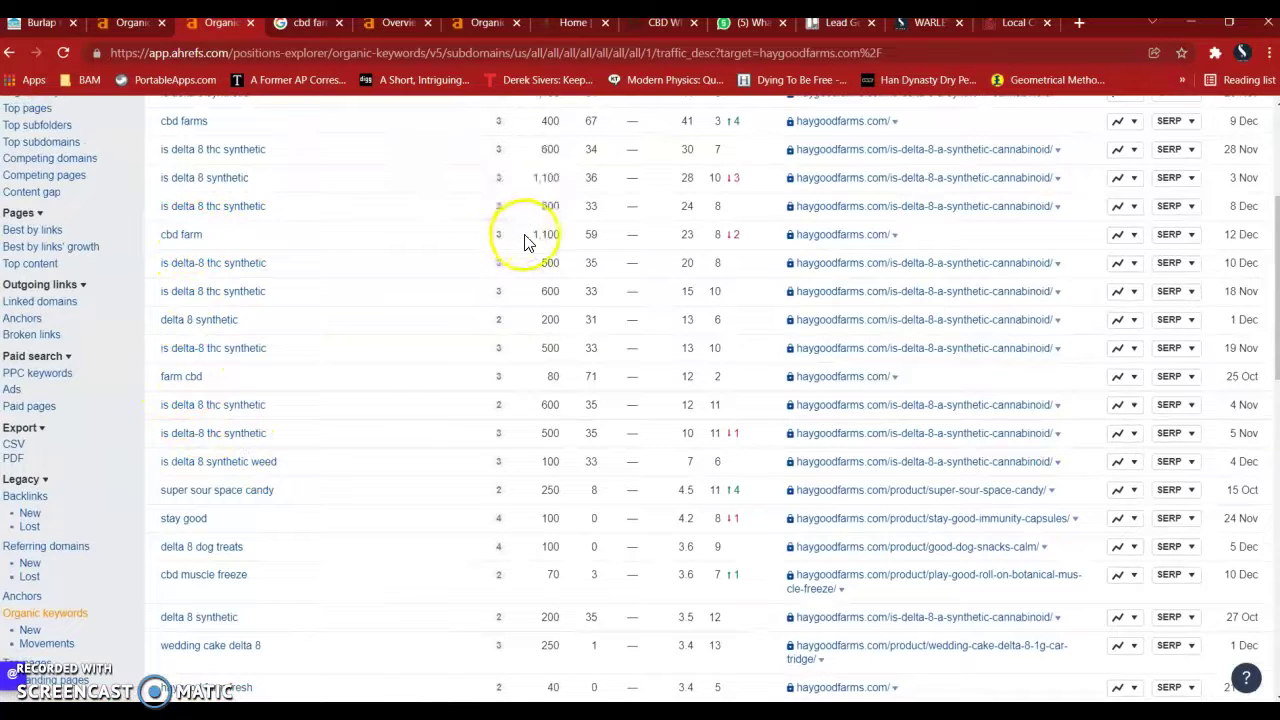
scroll(555, 238, "up", 1)
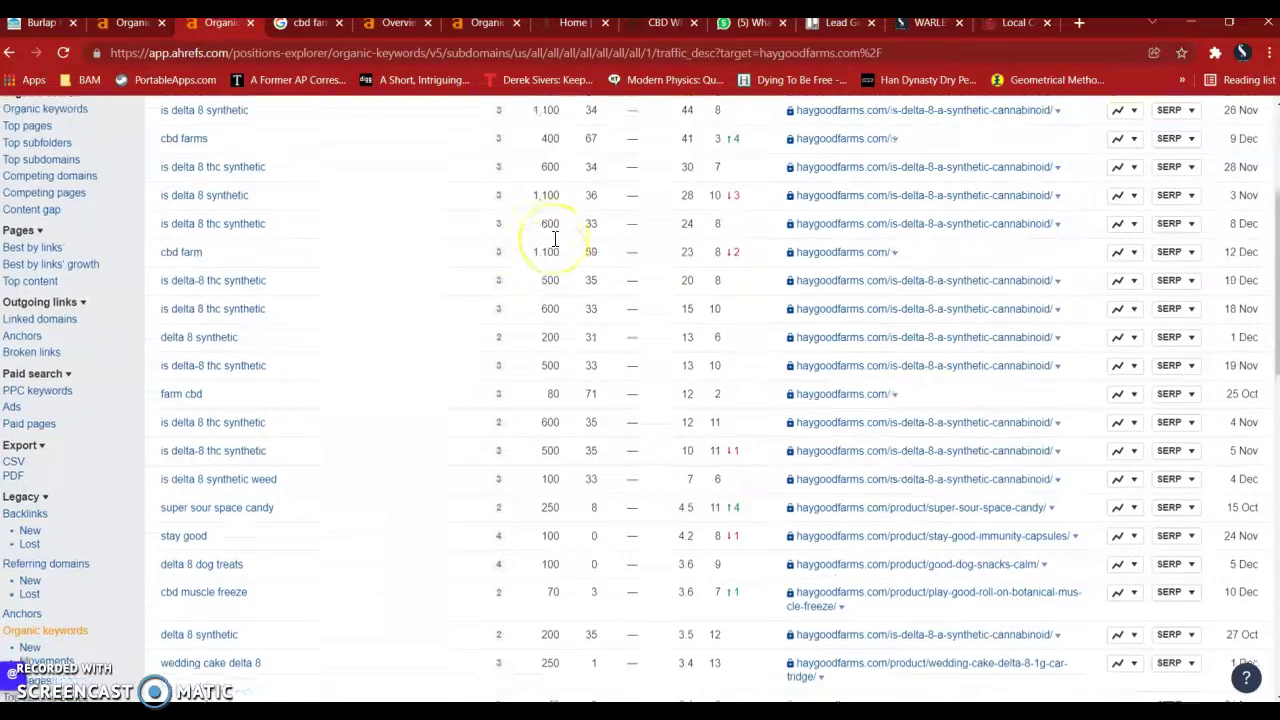
scroll(555, 238, "up", 3)
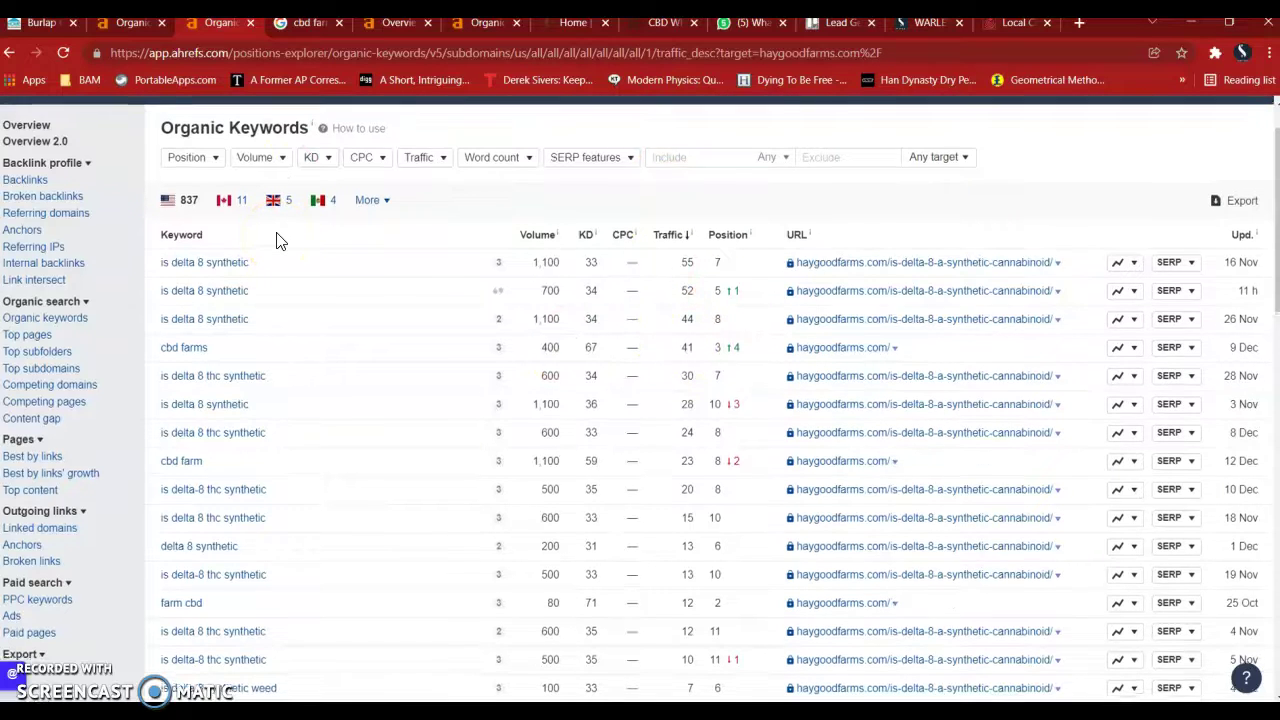
scroll(280, 241, "up", 2)
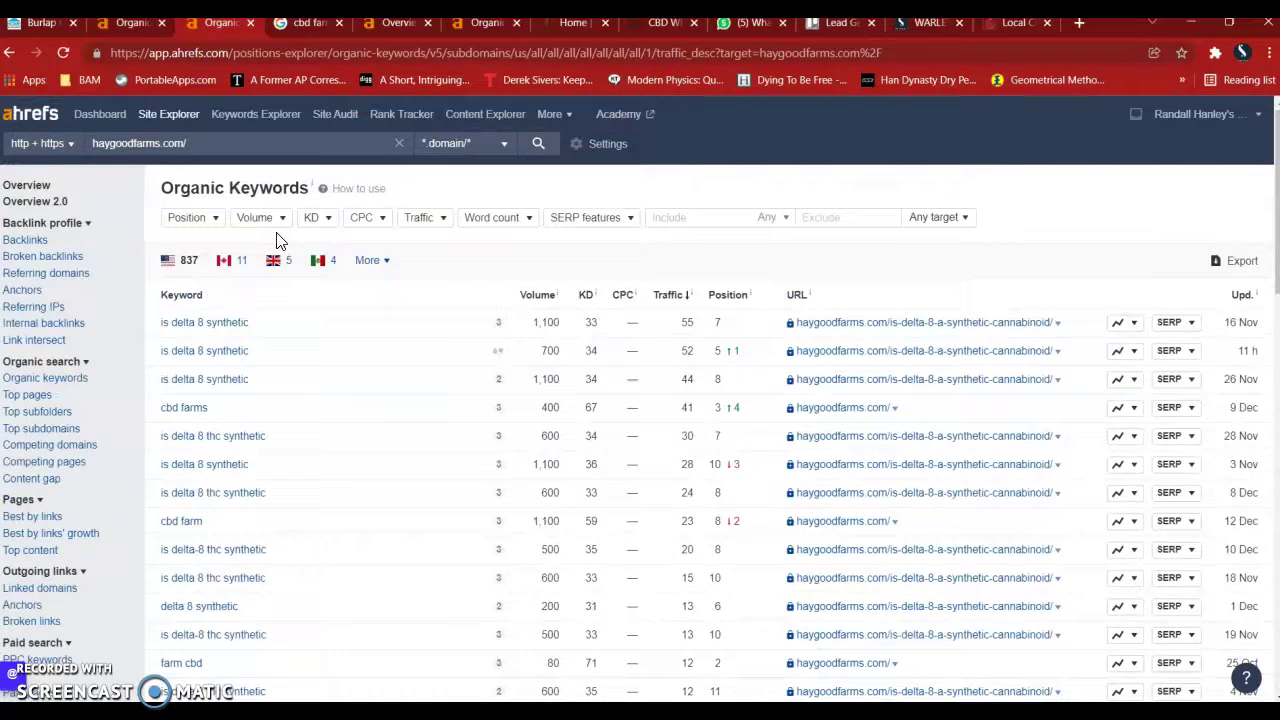
- Go back to the haygoodfarms.com overview and review its 543 backlinks, 161 referring domains and URL ratings
left_click(40, 189)
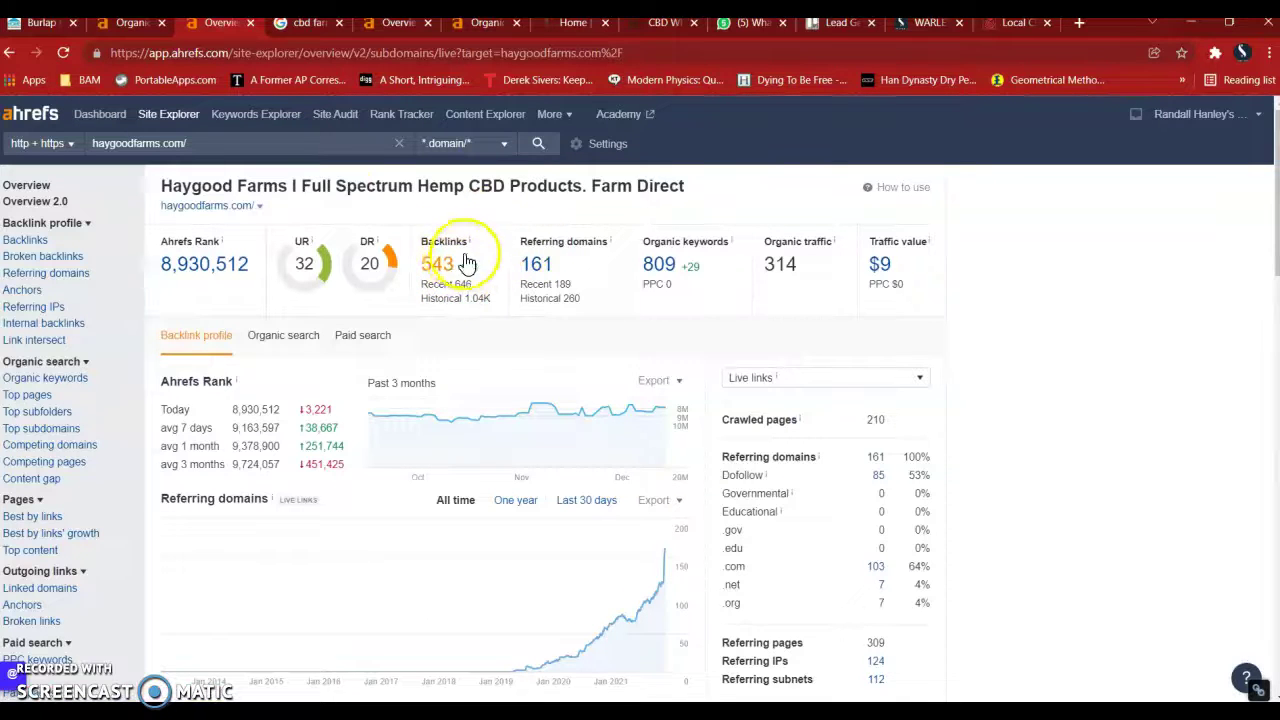
scroll(775, 533, "down", 4)
left_click_drag(778, 537, 743, 206)
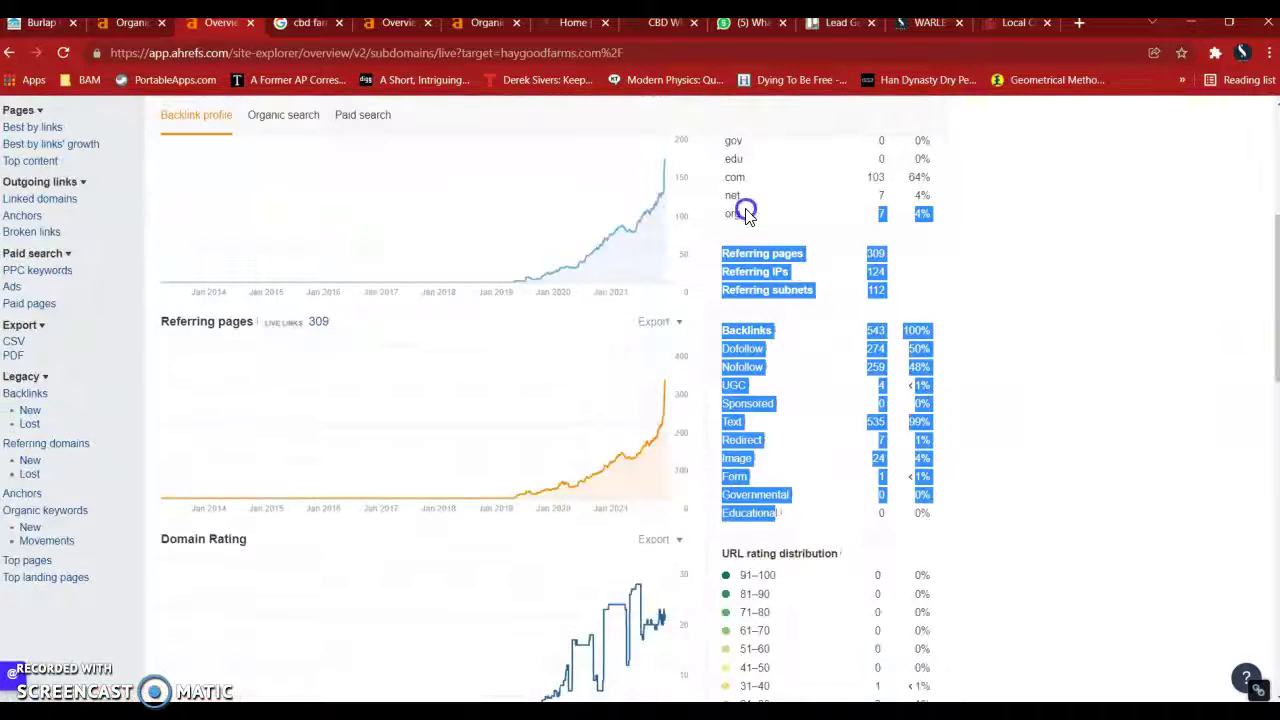
left_click(966, 406)
scroll(968, 407, "down", 1)
scroll(968, 407, "down", 2)
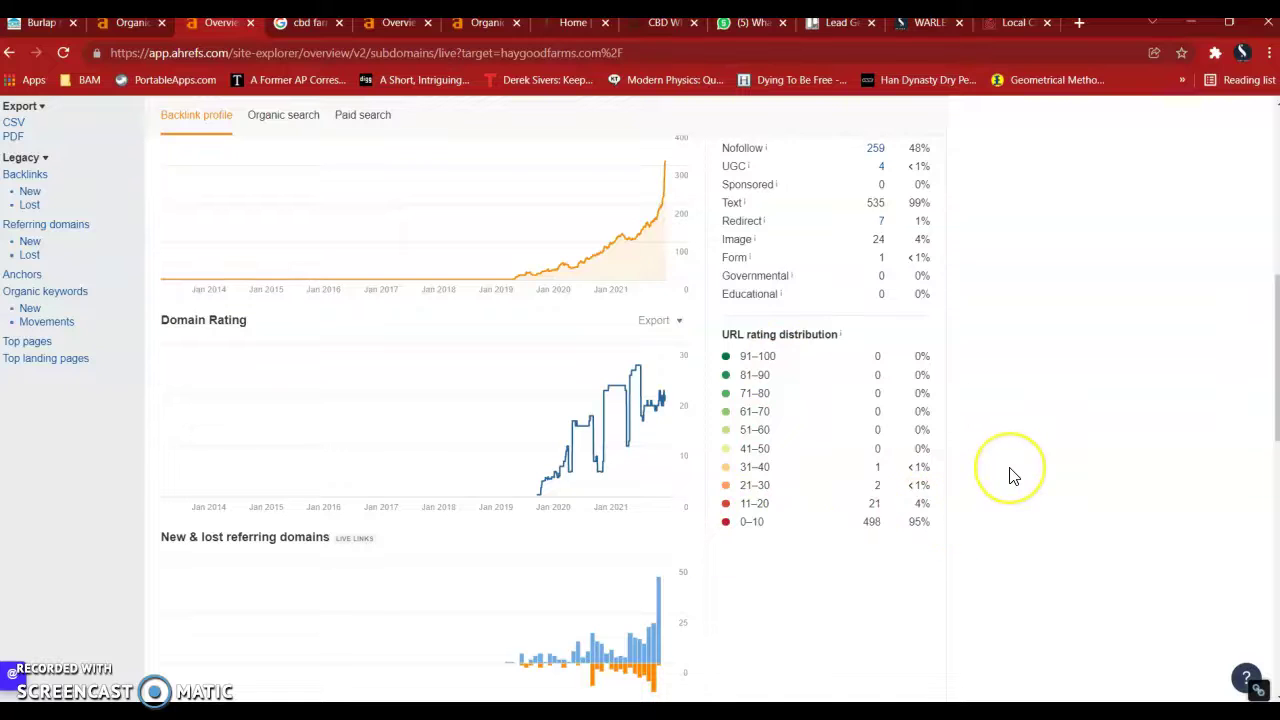
scroll(1008, 471, "up", 4)
scroll(1010, 476, "up", 2)
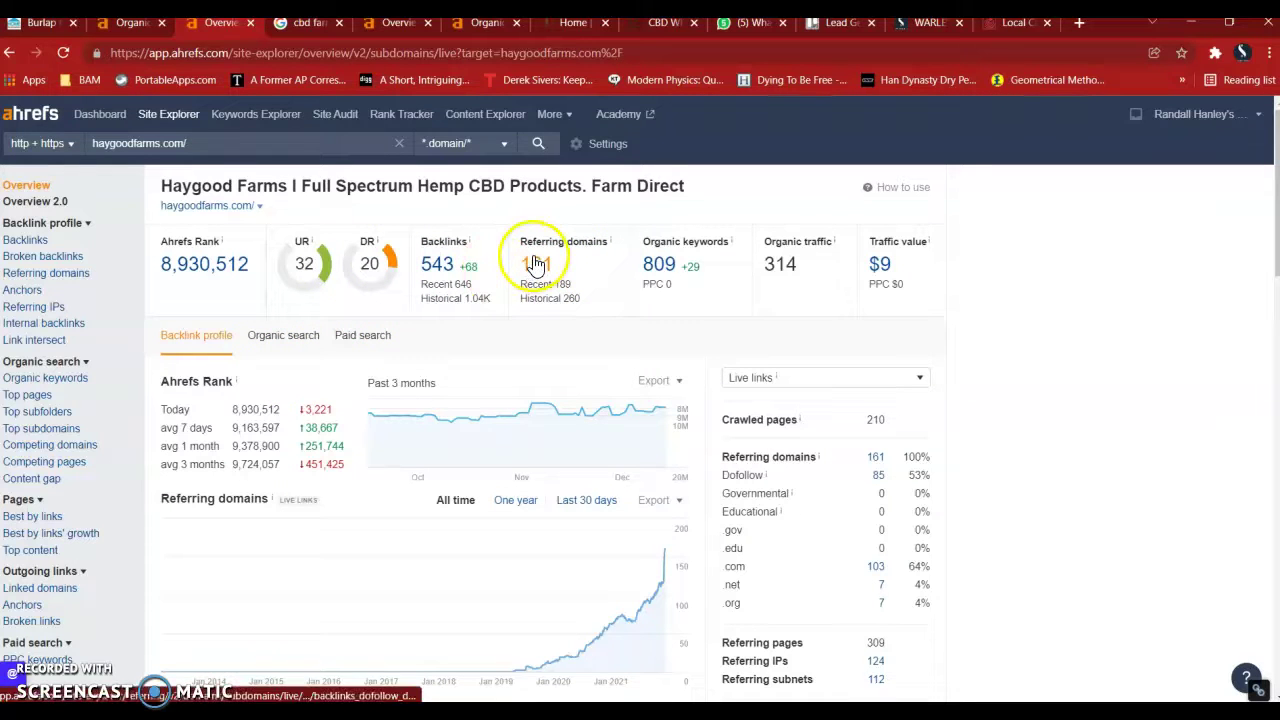
- Reload the haygoodfarms.com overview, then view the Freestone Farms homepage's welcome and Harvest Sale banner
left_click(36, 188)
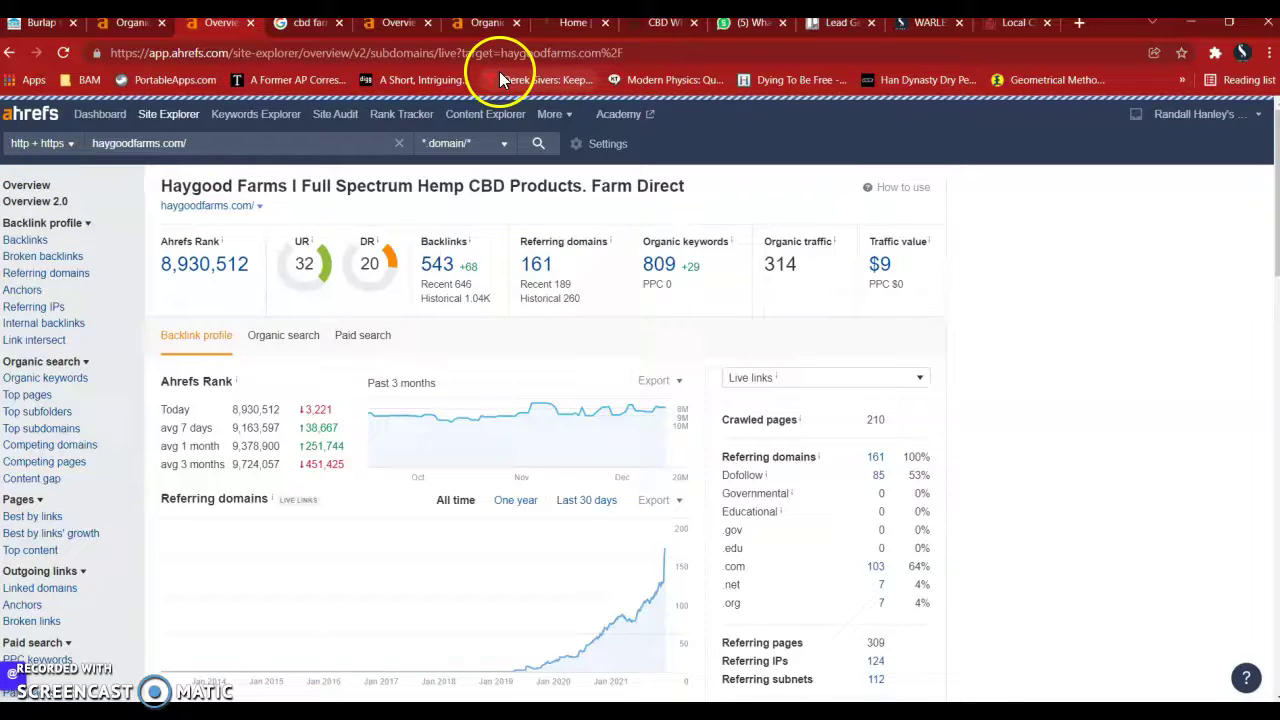
left_click(566, 24)
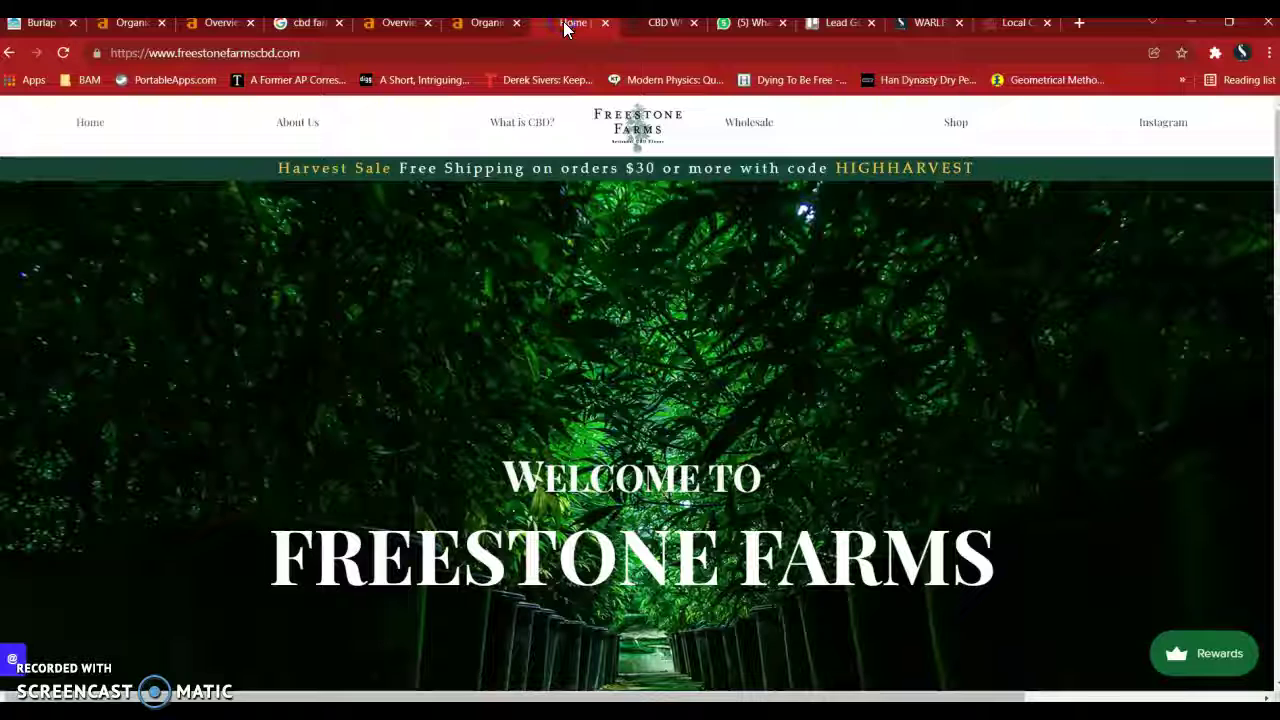
scroll(516, 350, "down", 3)
scroll(517, 355, "down", 3)
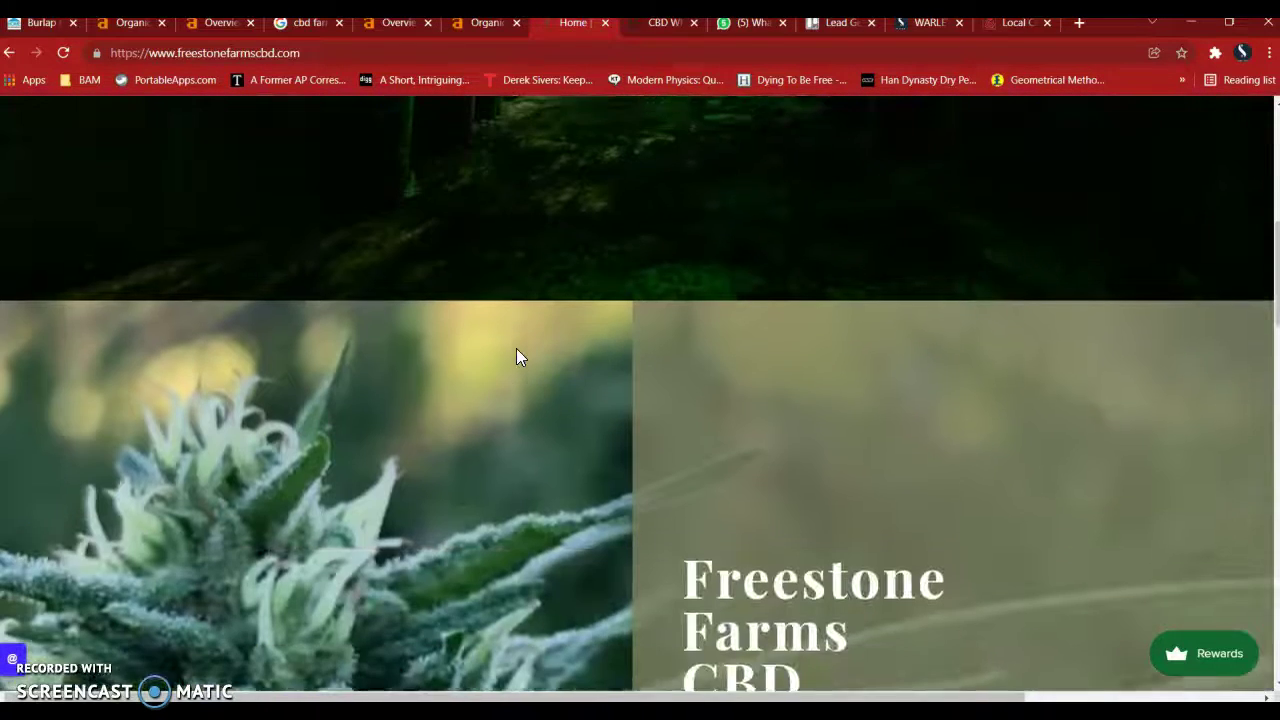
scroll(517, 355, "up", 5)
scroll(517, 356, "up", 2)
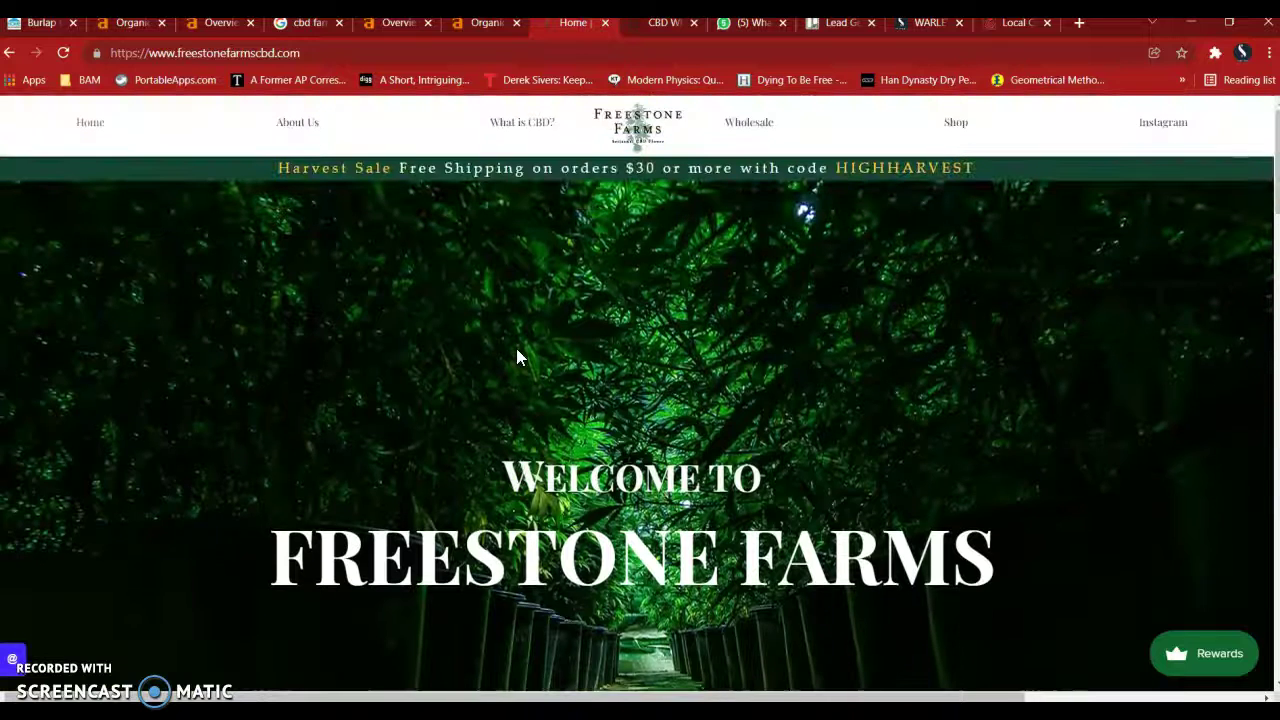
scroll(516, 348, "down", 2)
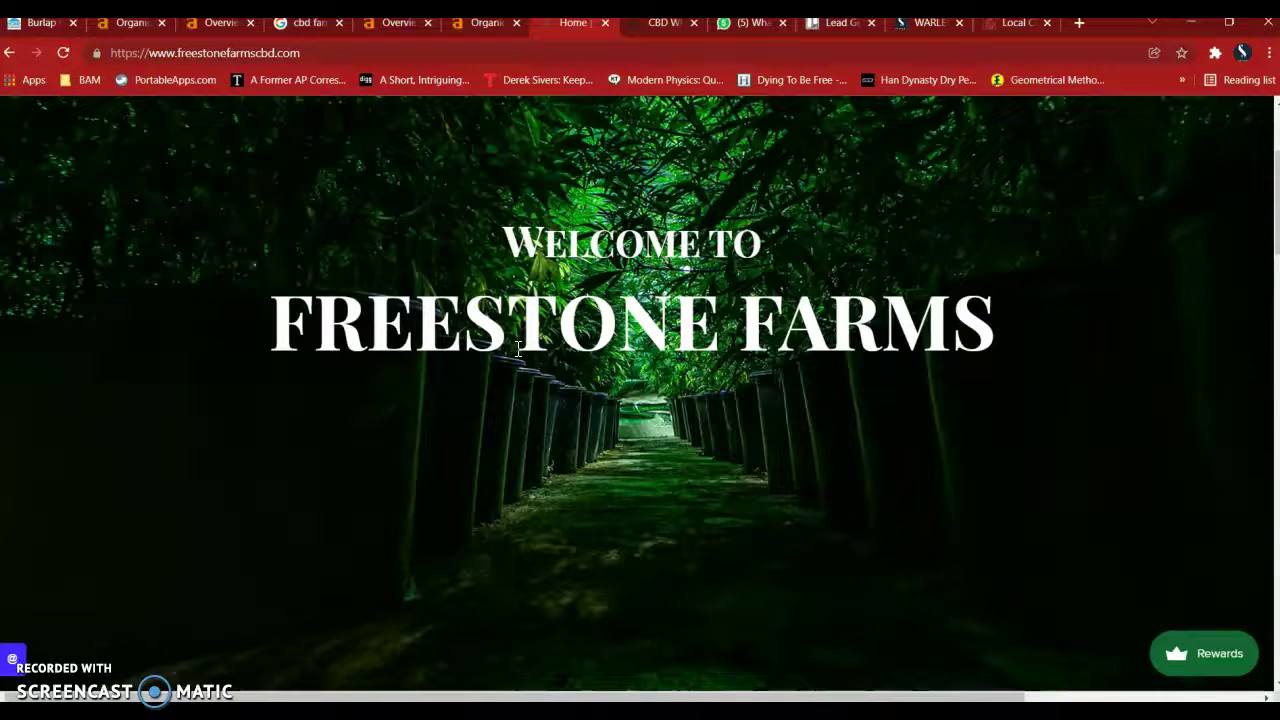
scroll(518, 348, "down", 5)
scroll(517, 349, "up", 8)
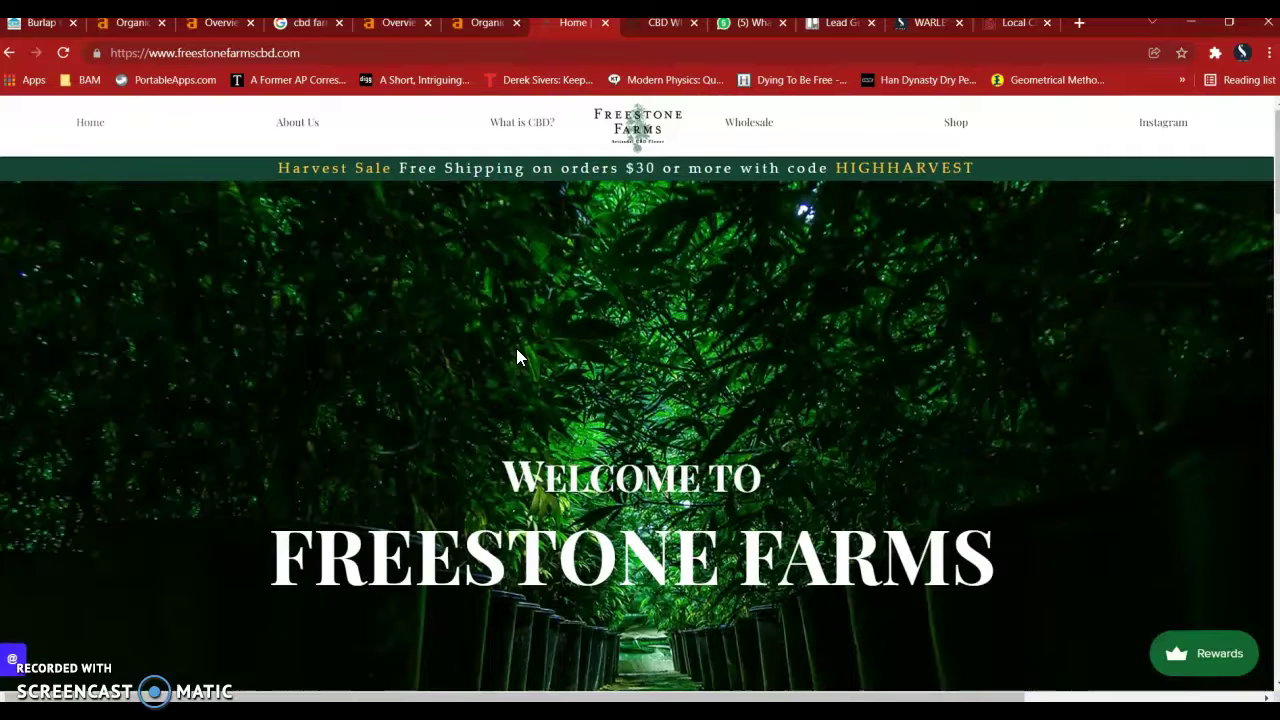